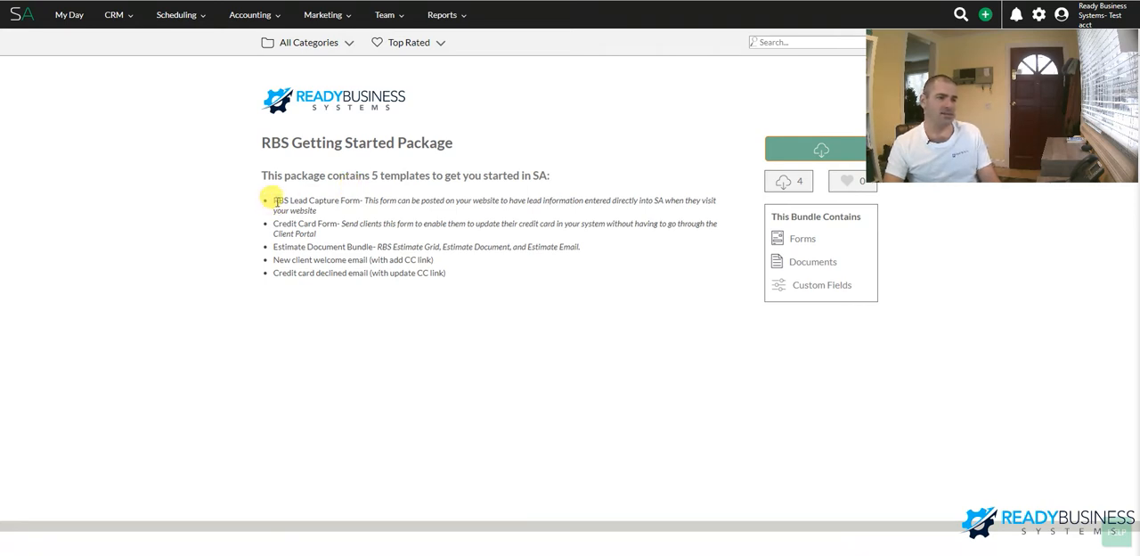
Review the five templates listed in the RBS Getting Started Package description, from the Lead Capture Form to the credit card declined email
drag(273, 200, 360, 200)
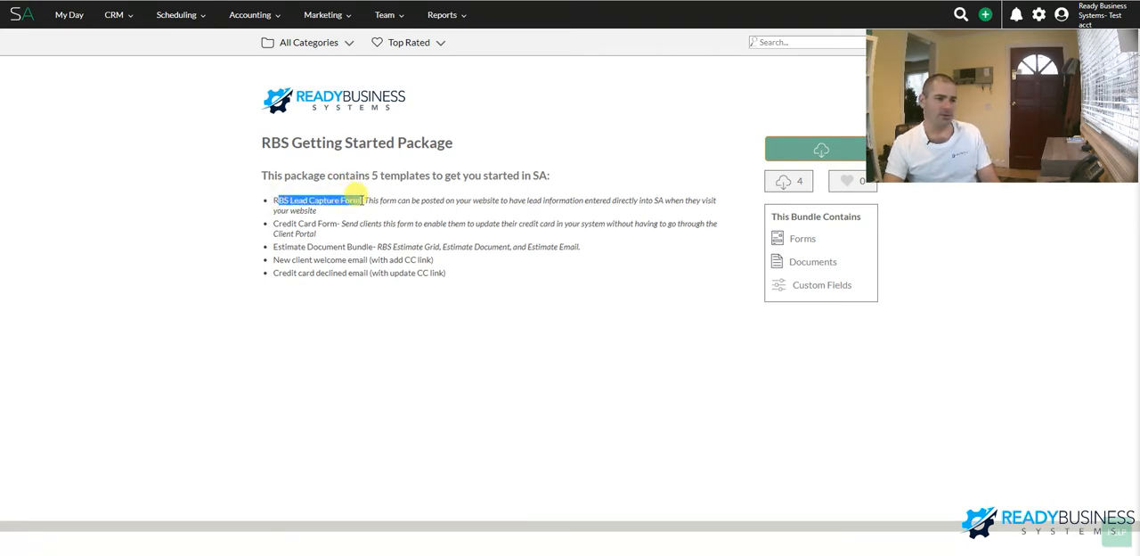
click(342, 215)
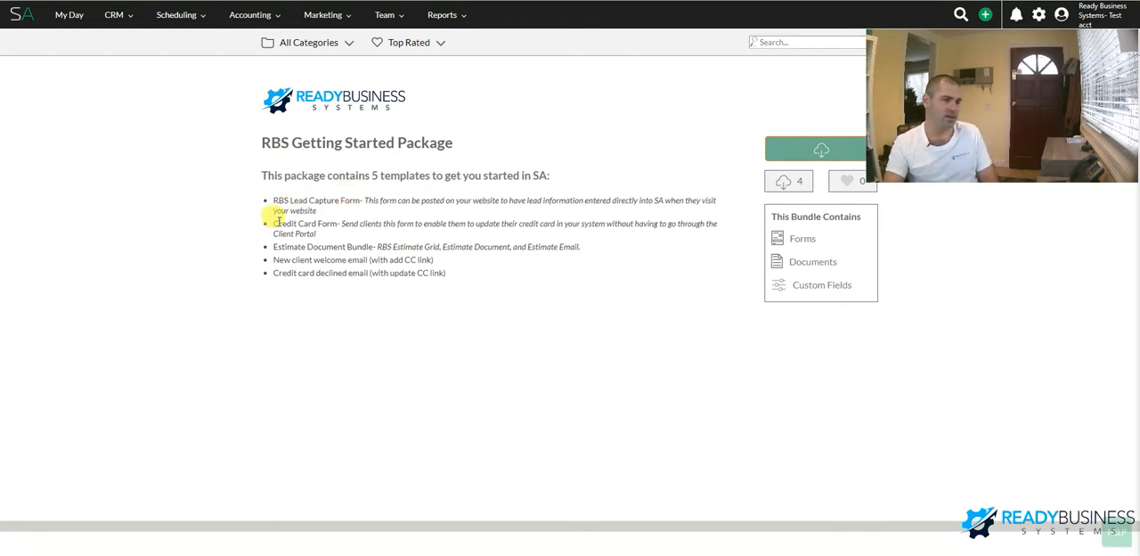
drag(274, 223, 337, 224)
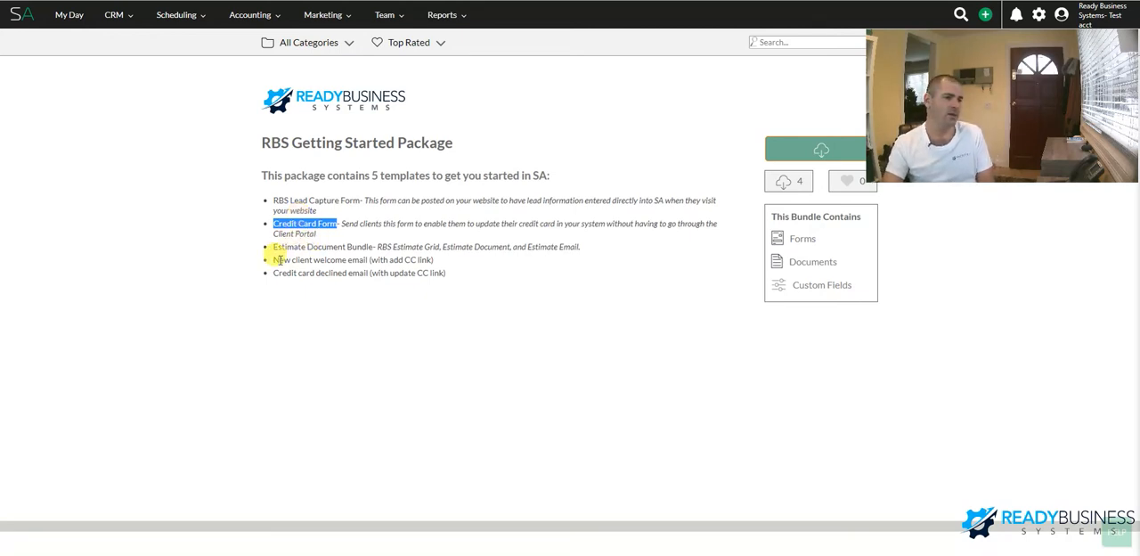
drag(275, 247, 372, 245)
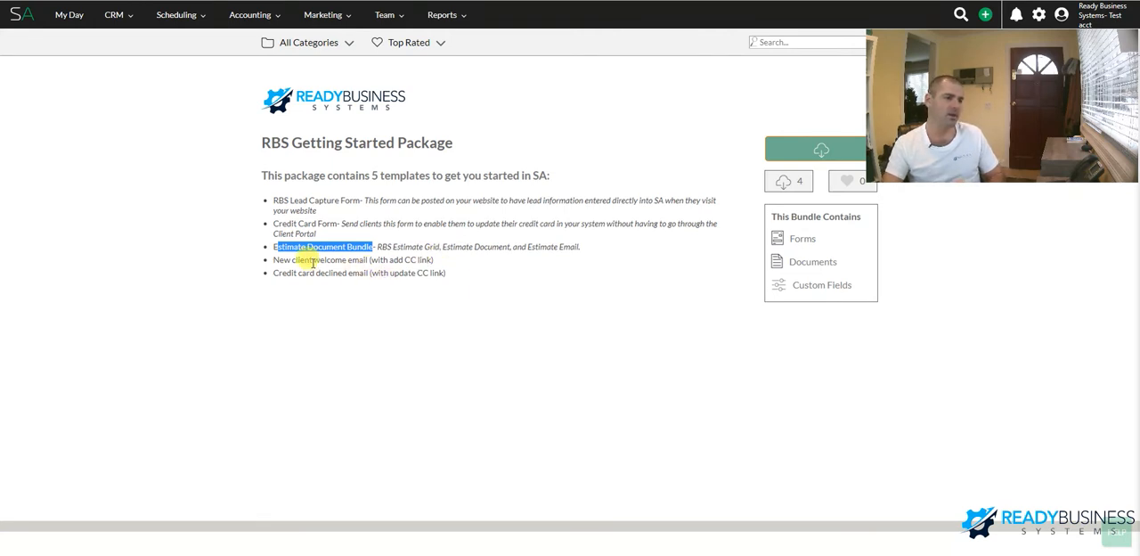
drag(295, 259, 440, 261)
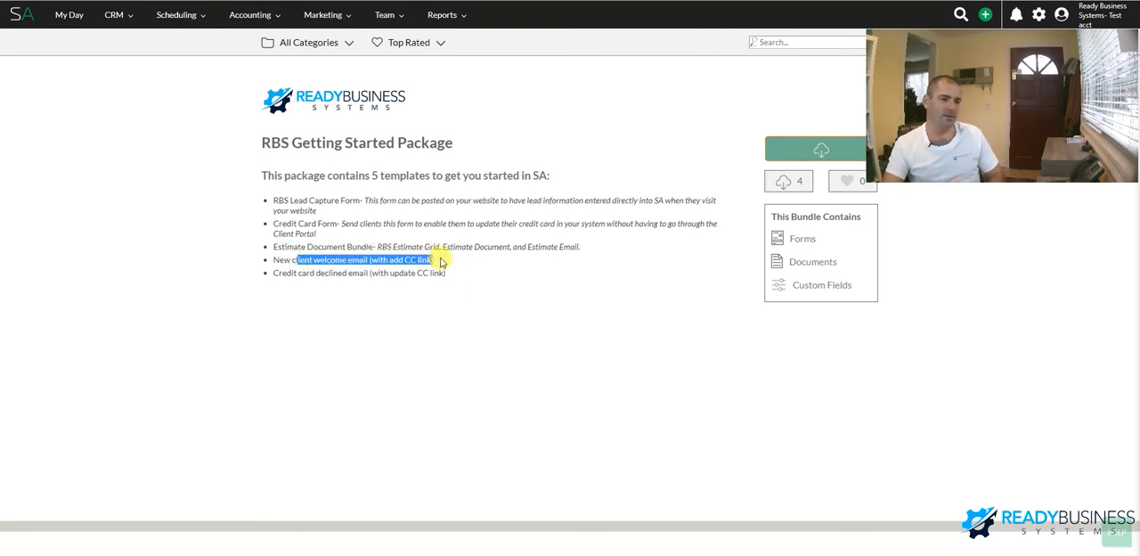
click(441, 261)
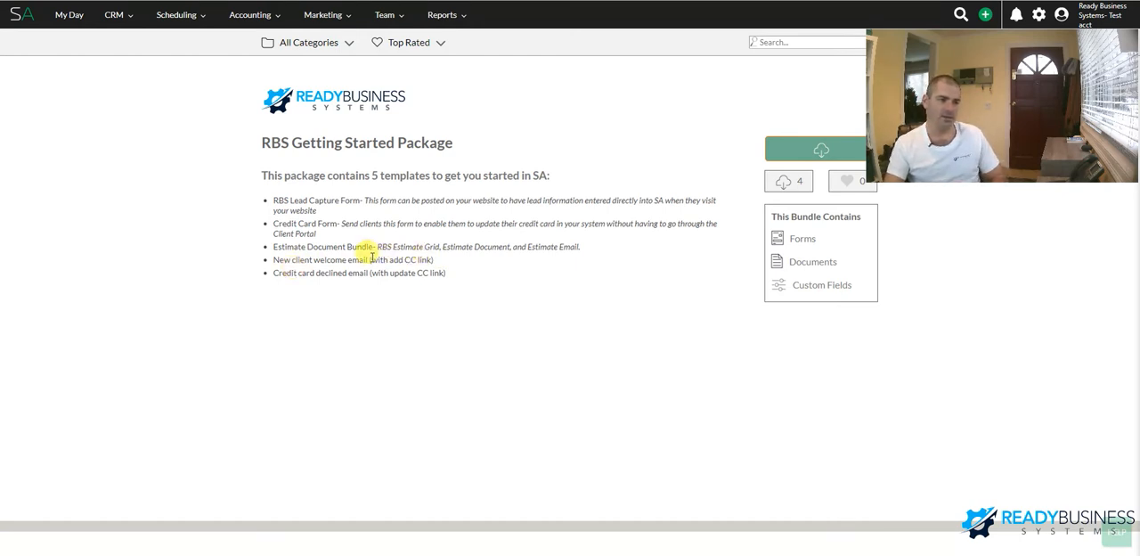
drag(368, 259, 449, 266)
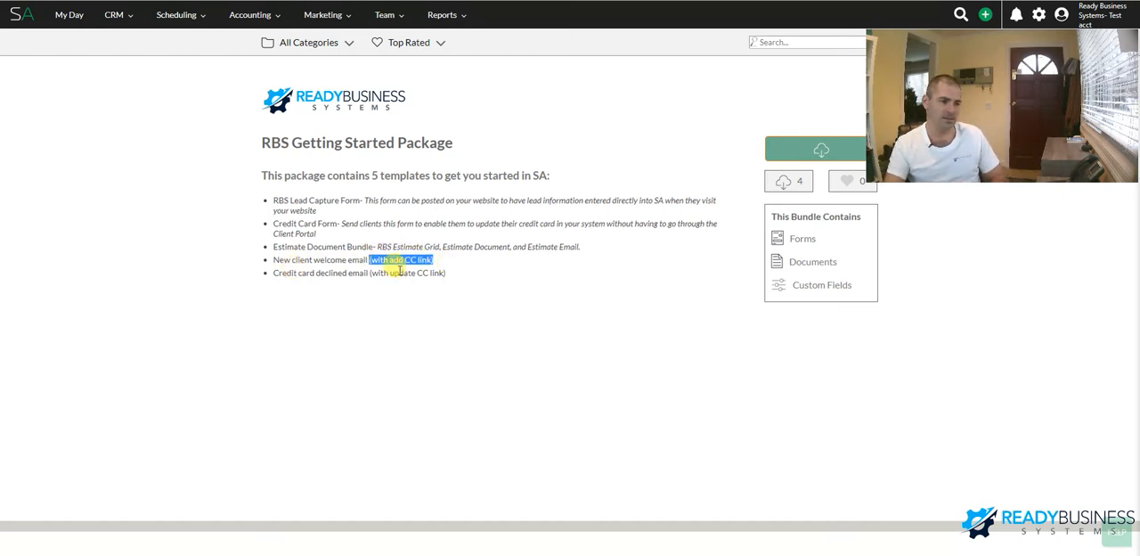
drag(282, 224, 339, 223)
drag(276, 259, 456, 263)
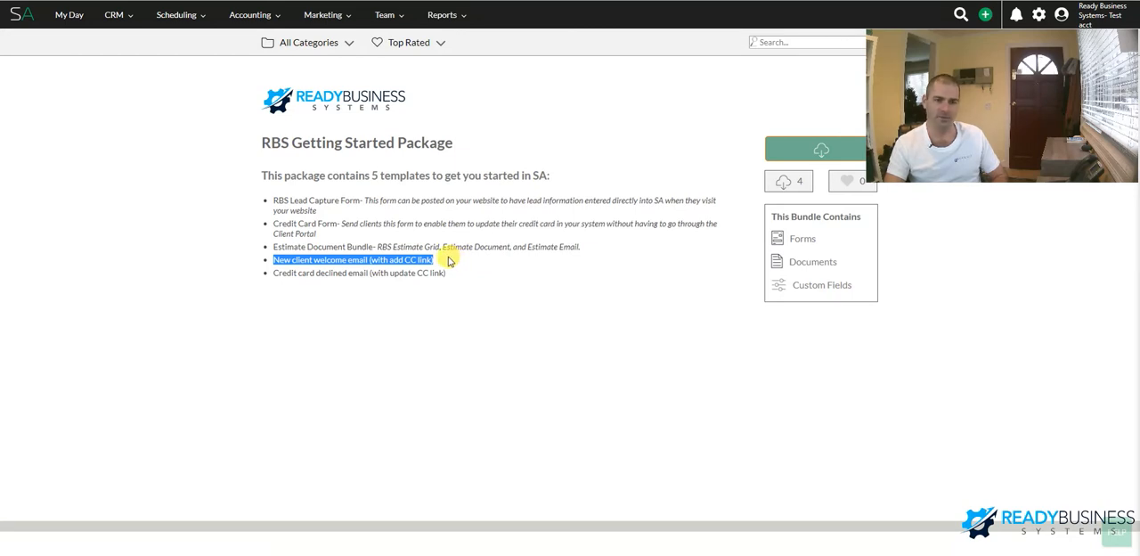
drag(270, 275, 461, 270)
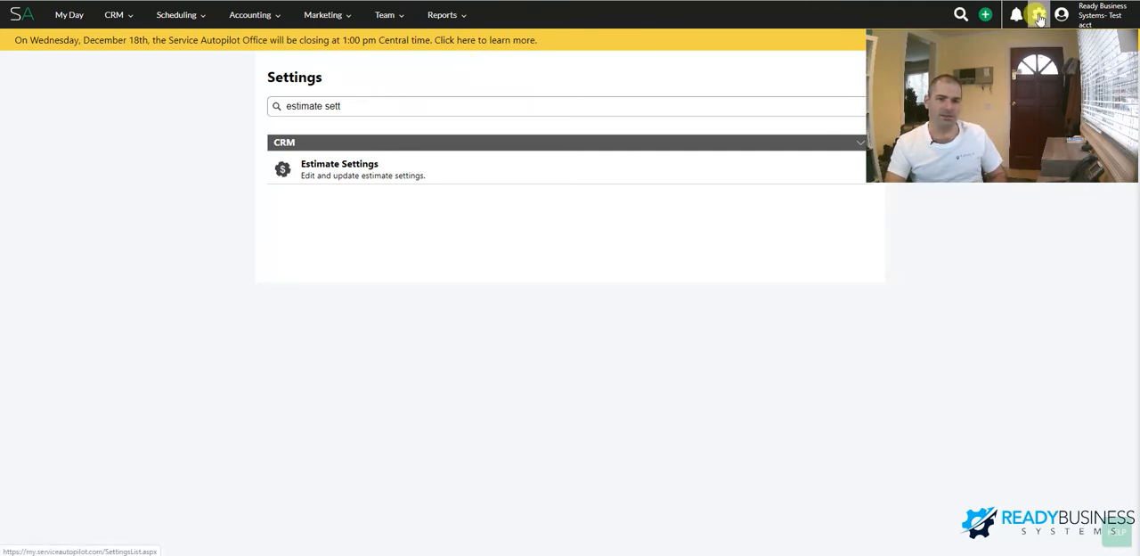
Check the Allow Signature Capture on View My Proposal option in the Estimate Settings and open the Integrations settings
click(337, 165)
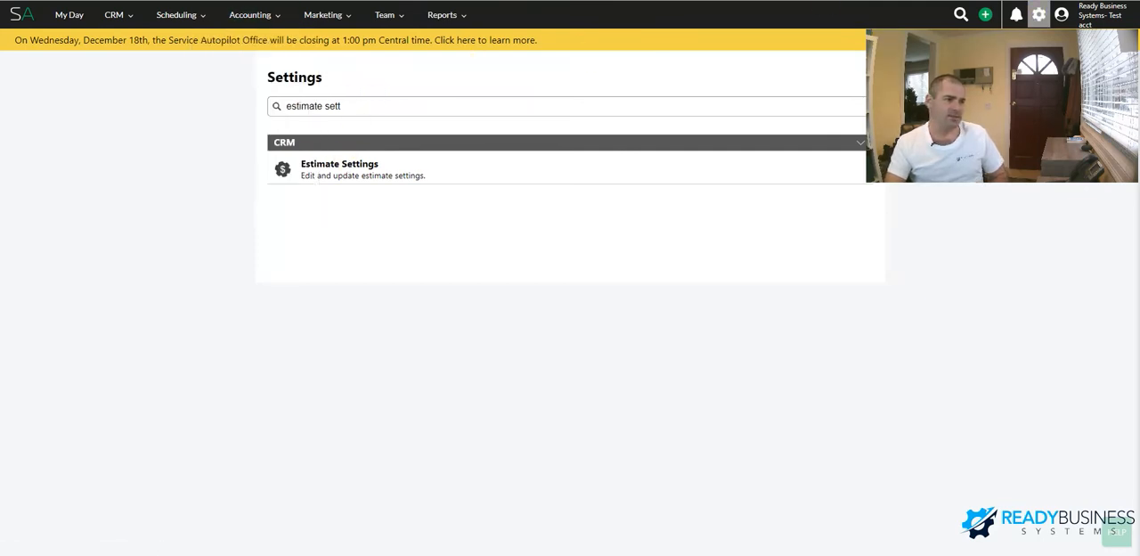
click(318, 485)
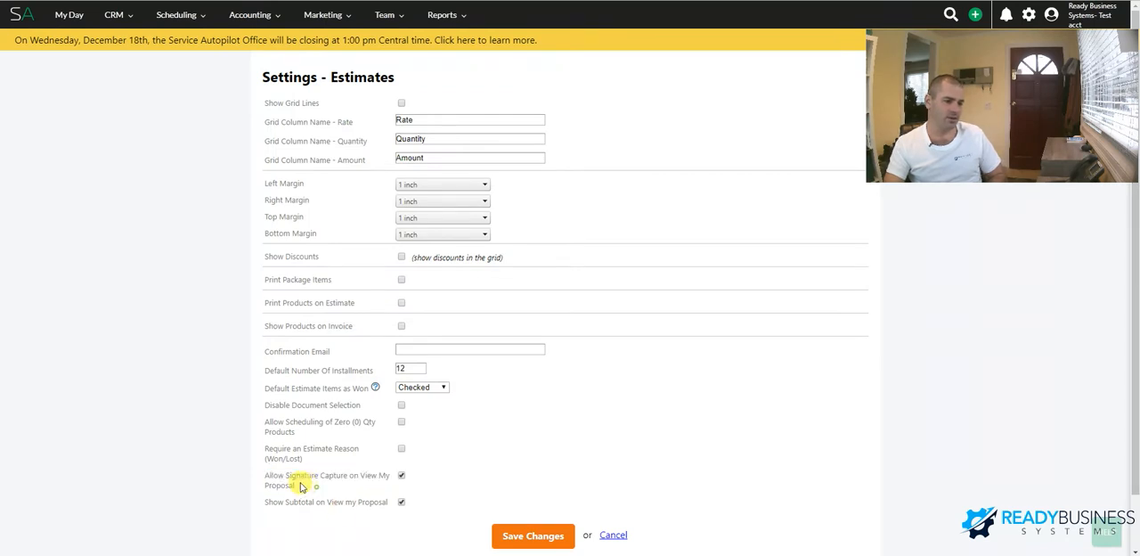
mouse_move(265, 475)
mouse_down()
mouse_move(290, 472)
mouse_move(308, 488)
mouse_up()
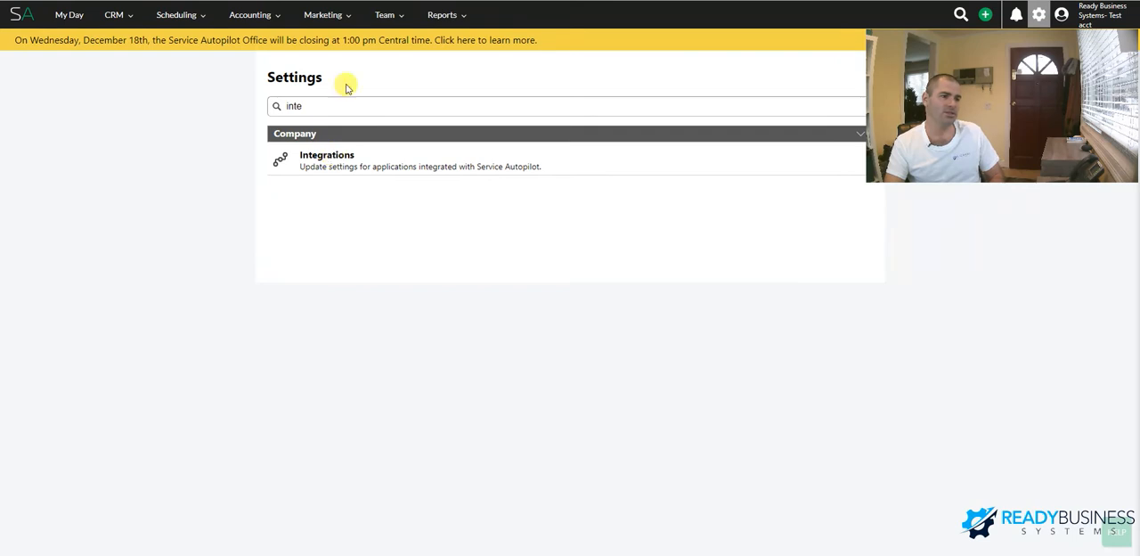
click(341, 174)
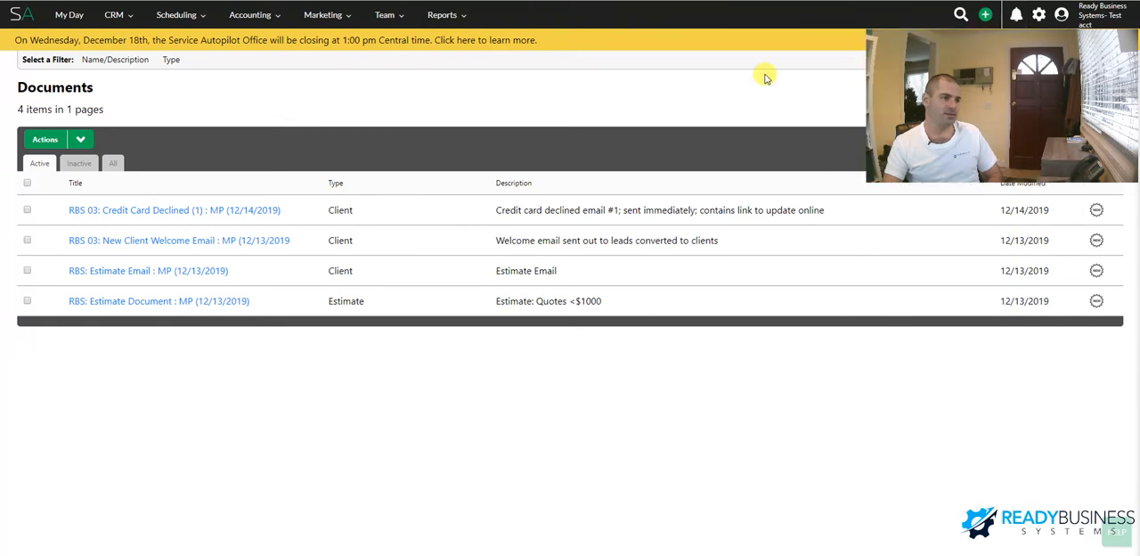
Examine the Documents list and the [formlink] merge tag in the RBS 03: Credit Card Declined email
drag(27, 86, 80, 87)
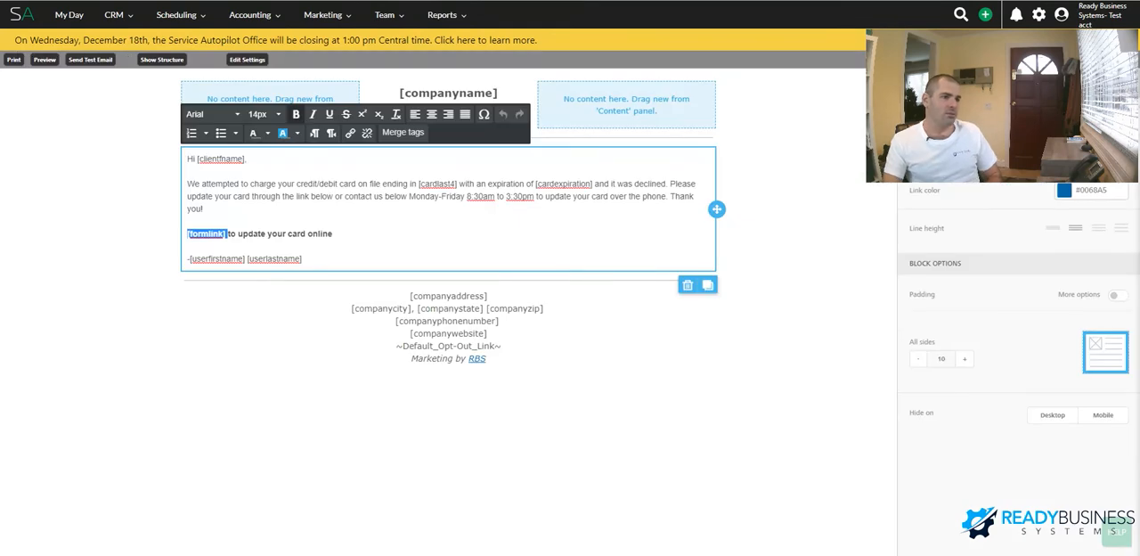
click(407, 222)
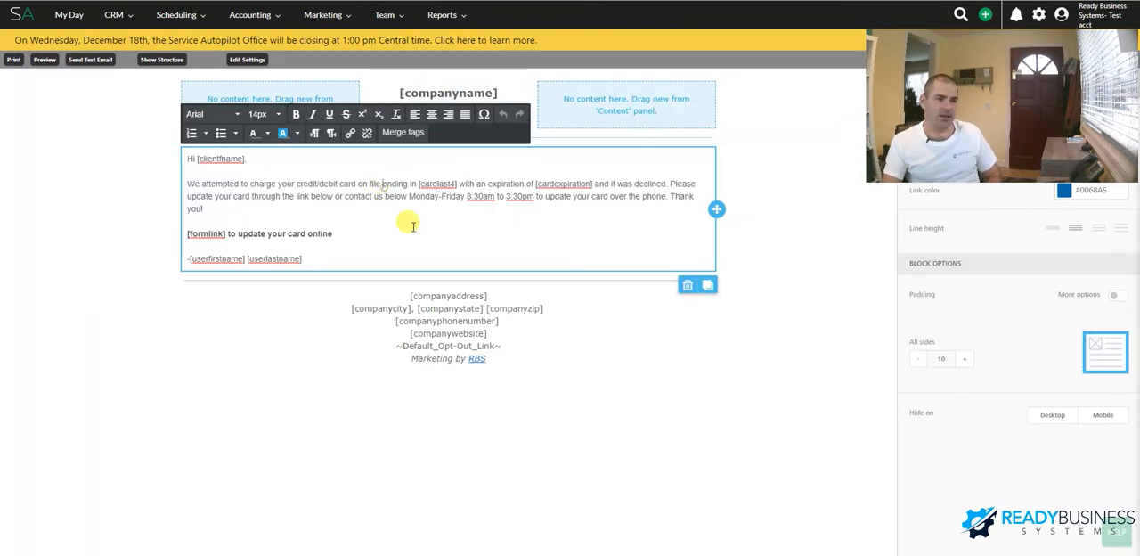
click(186, 242)
drag(188, 233, 224, 233)
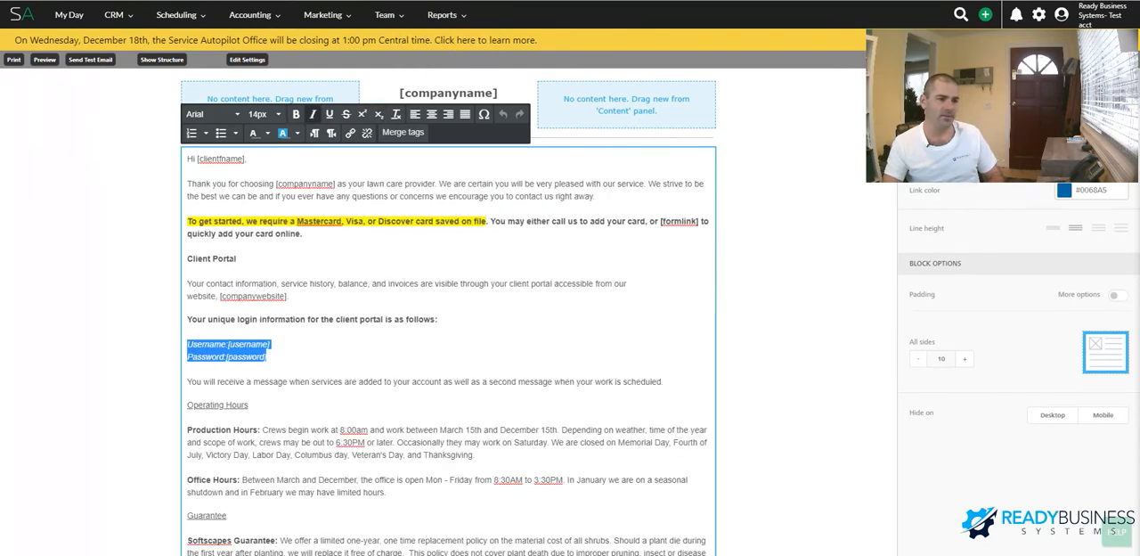
Examine the [formlink] tag, the client portal login lines and the policy text in the New Client Welcome Email
click(400, 368)
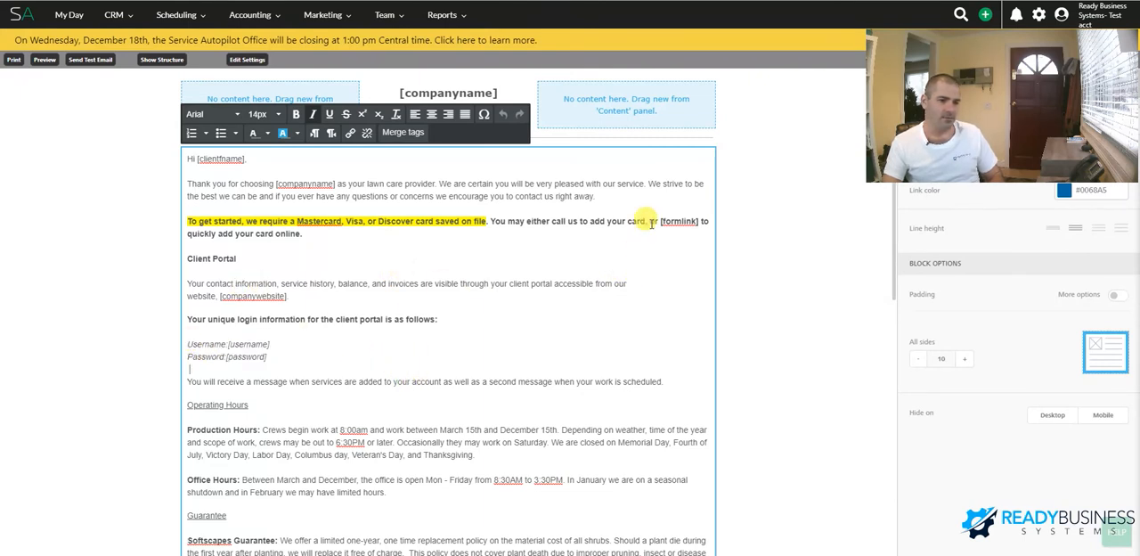
drag(661, 221, 698, 221)
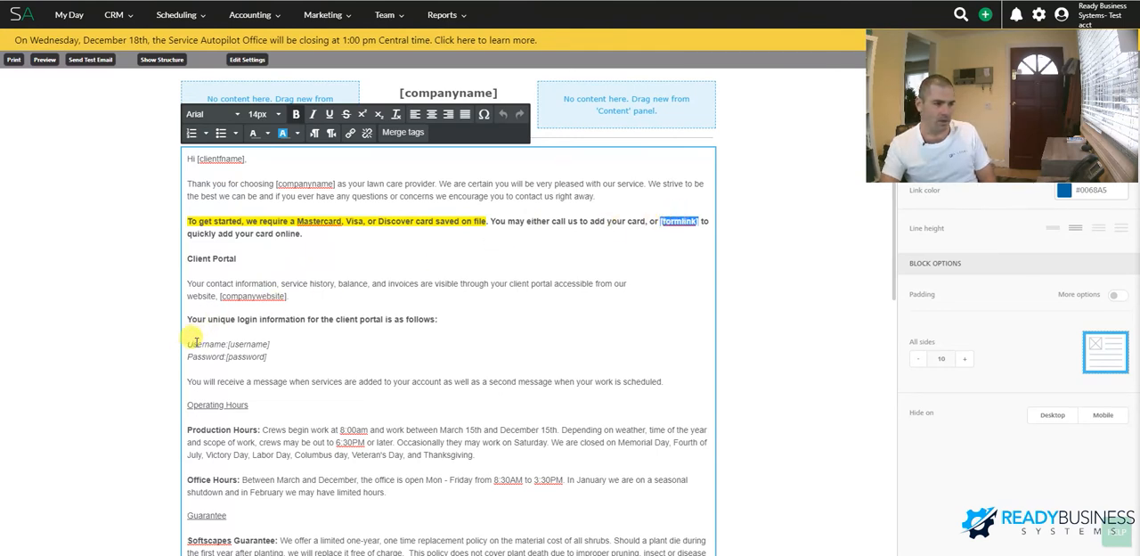
drag(186, 344, 292, 358)
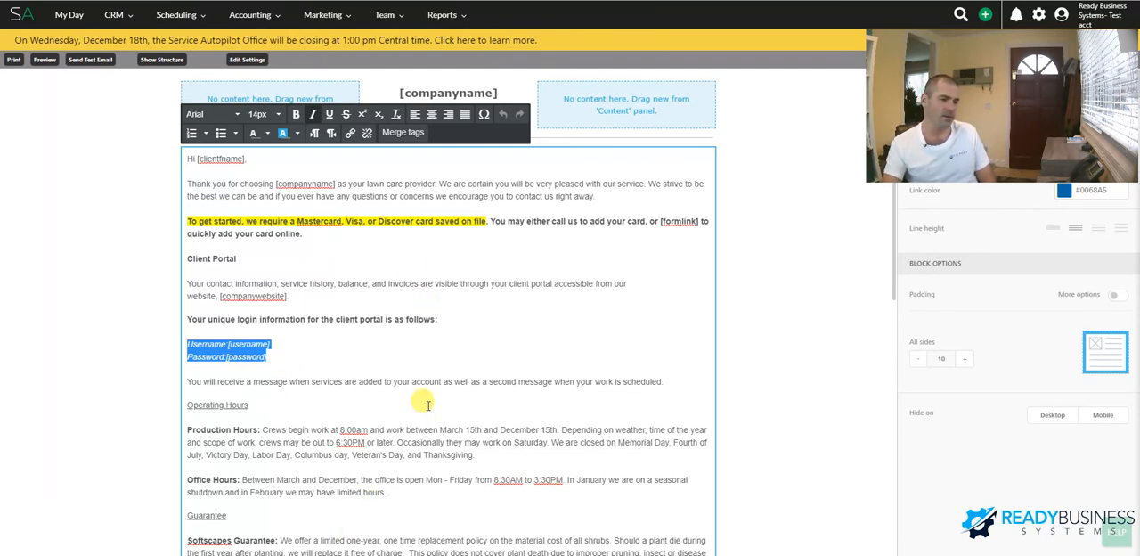
scroll(427, 405, down, 5)
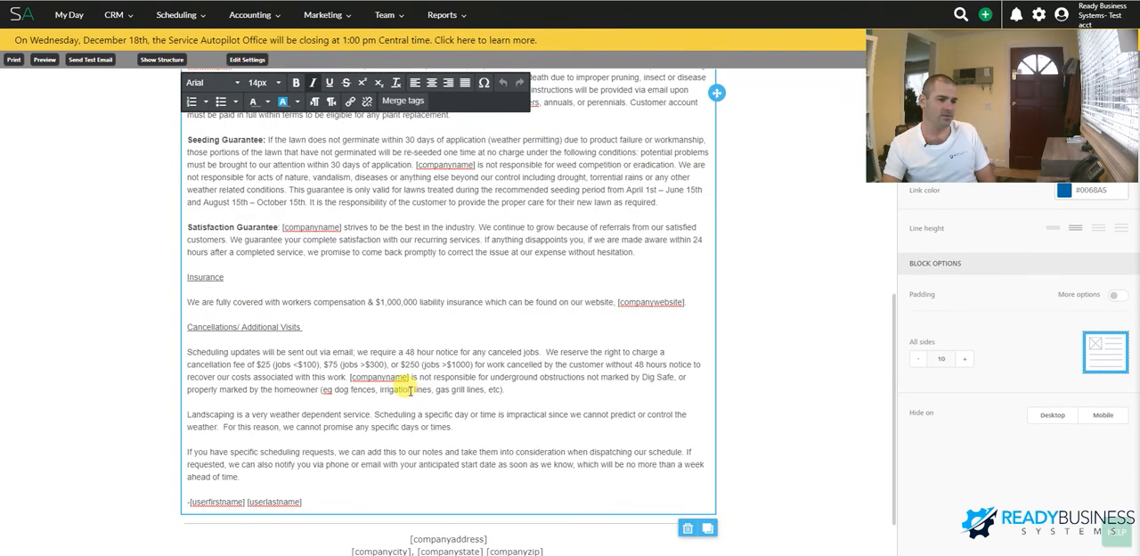
scroll(410, 390, up, 8)
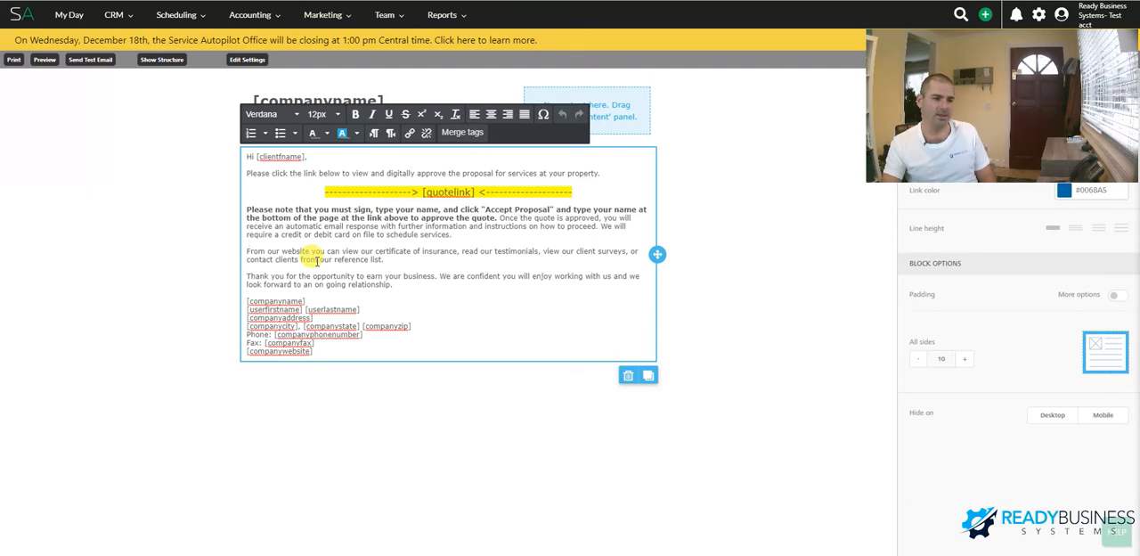
Examine the [quotelink] tag in the Estimate Email and the company, pricing, terms and signature sections of the Estimate Document
double_click(425, 192)
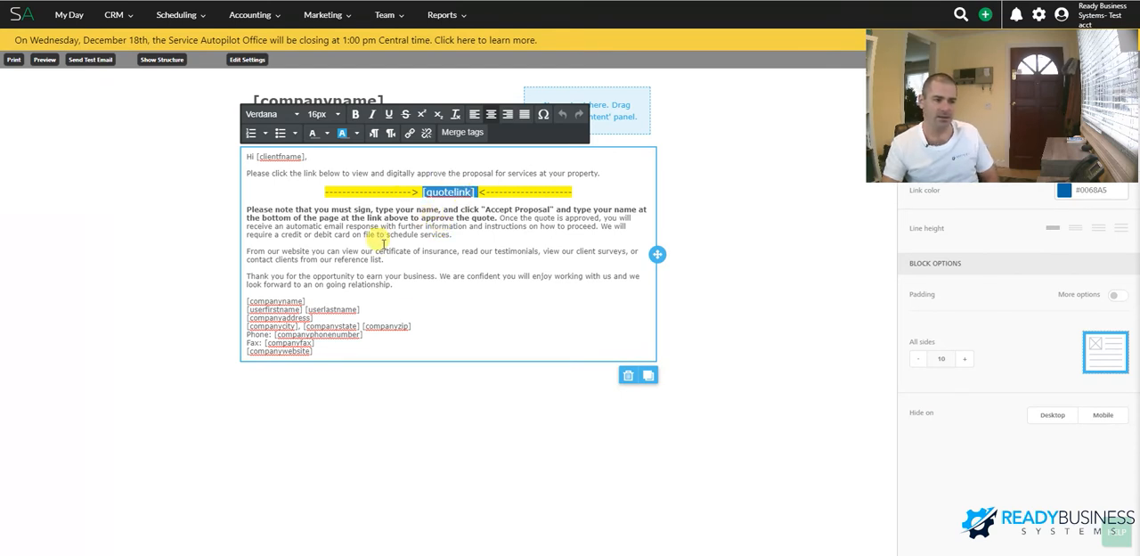
click(441, 191)
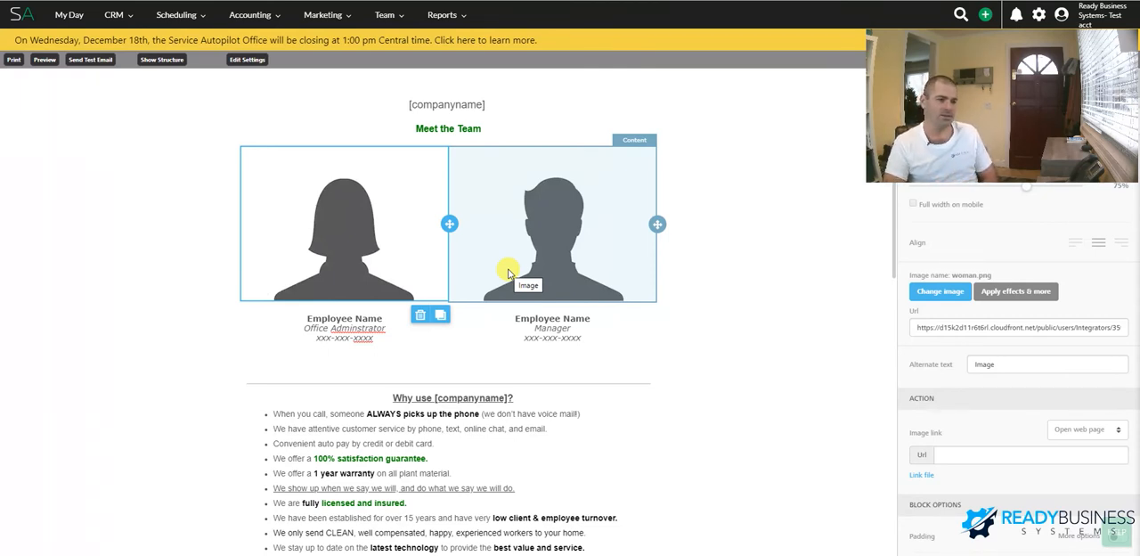
scroll(508, 272, down, 3)
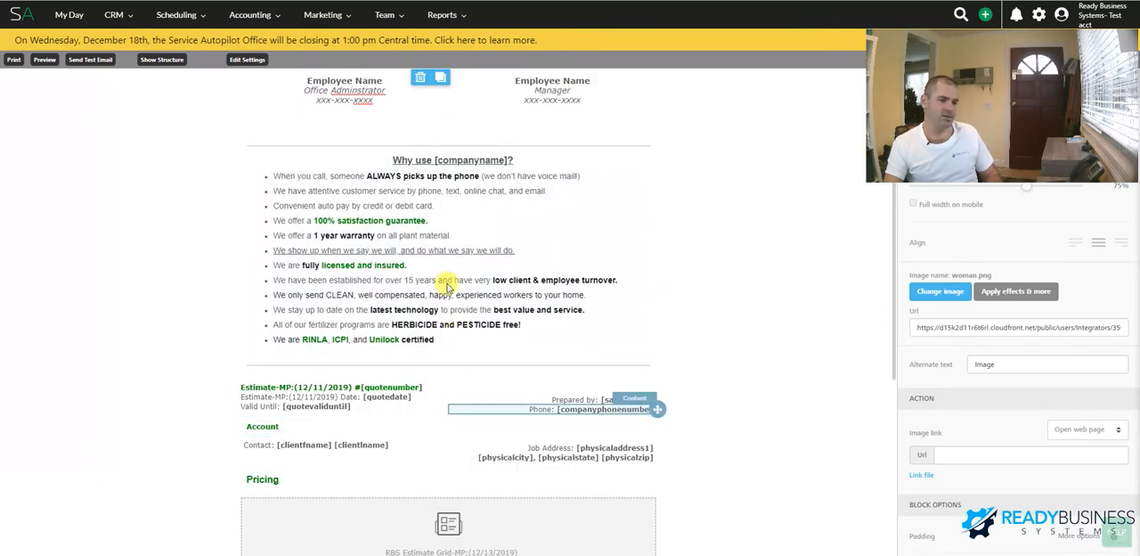
click(419, 220)
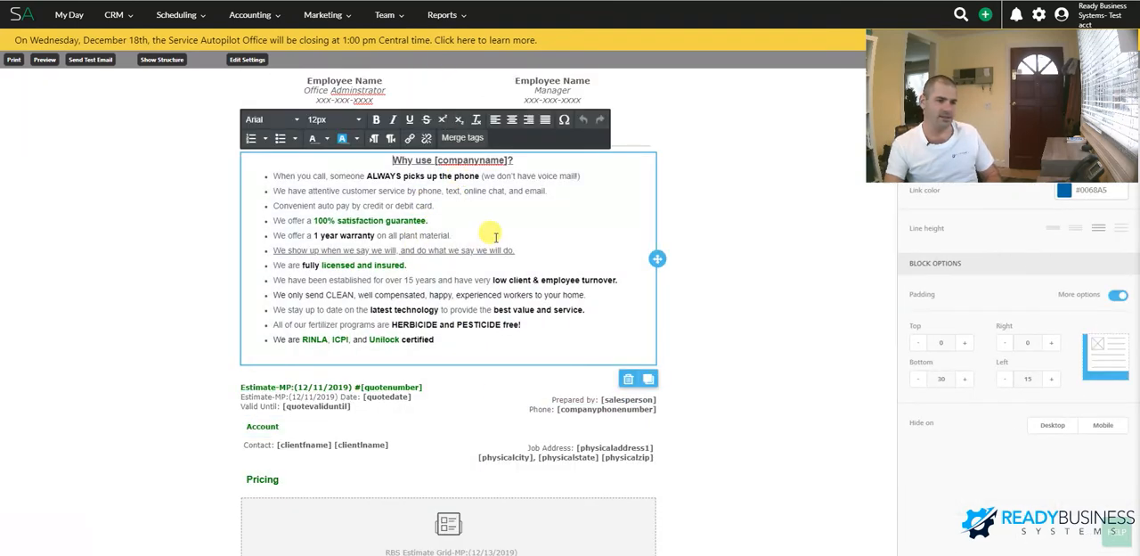
scroll(661, 355, down, 2)
scroll(653, 321, down, 2)
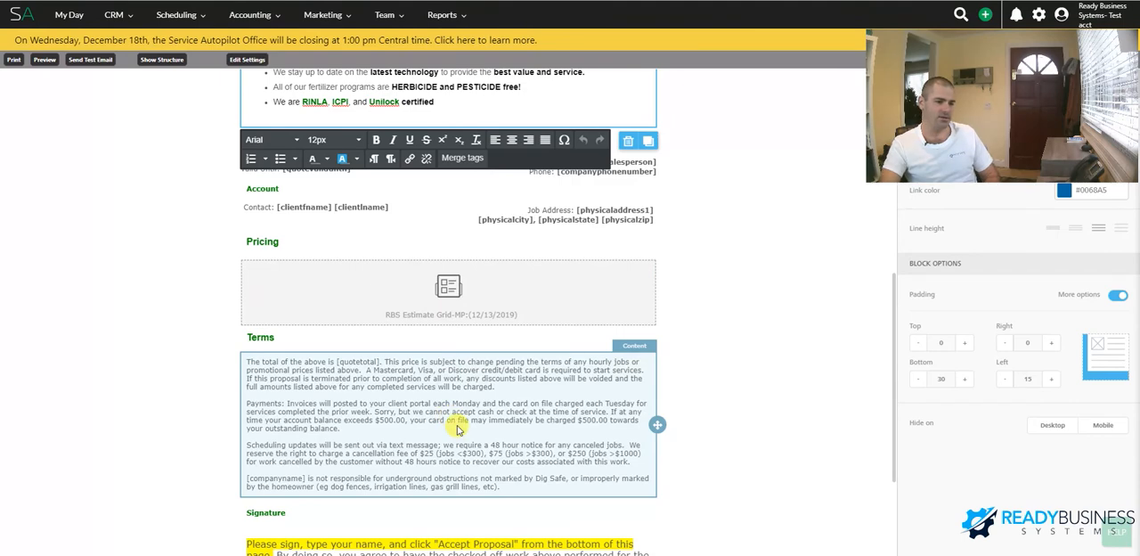
scroll(445, 437, down, 3)
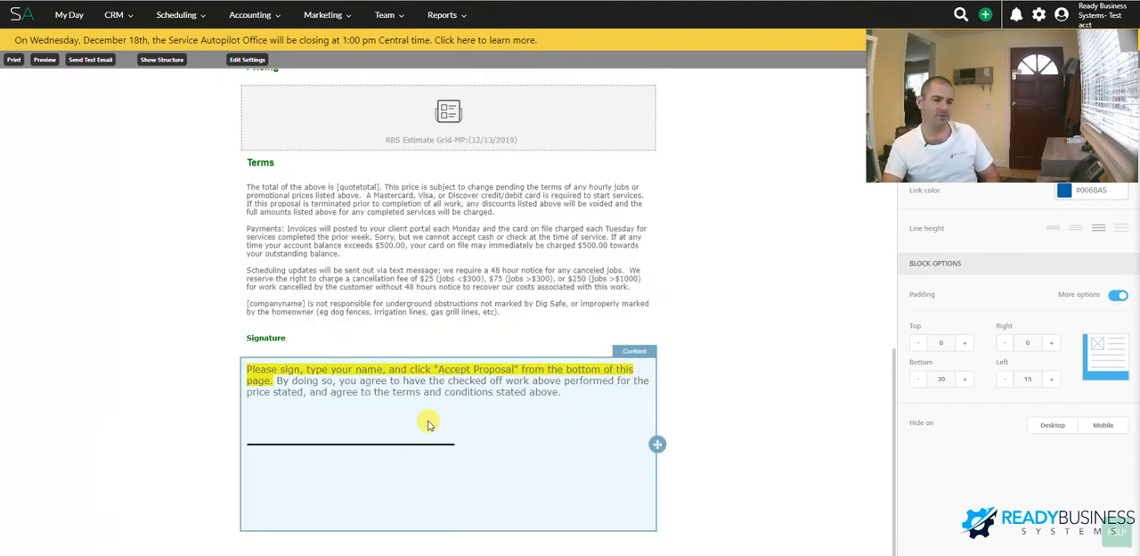
scroll(551, 385, up, 6)
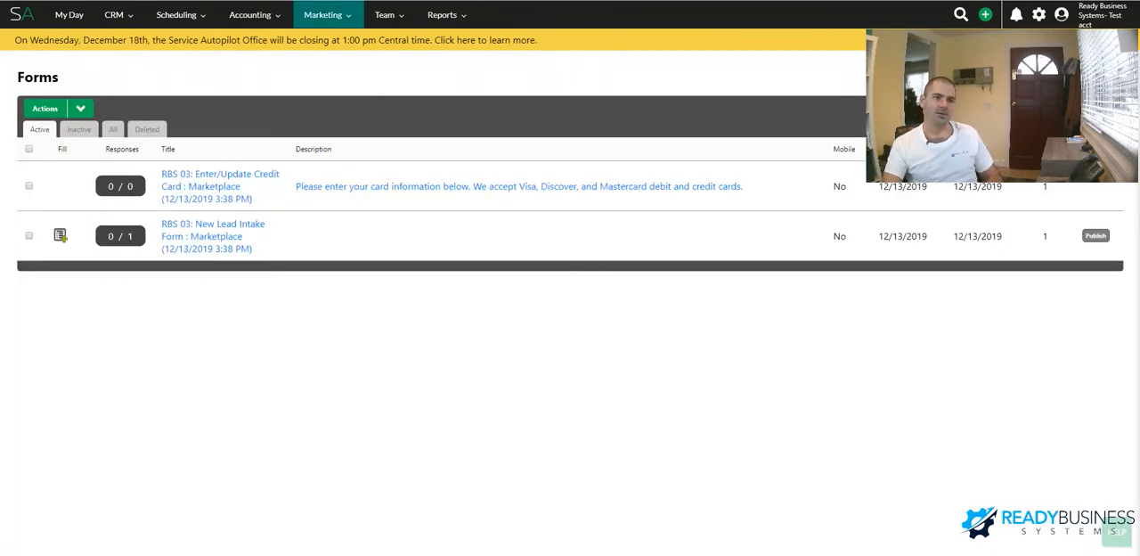
View the publishing options of the New Lead Intake Form, highlight its share link, and close the Publish Form dialog
mouse_move(336, 25)
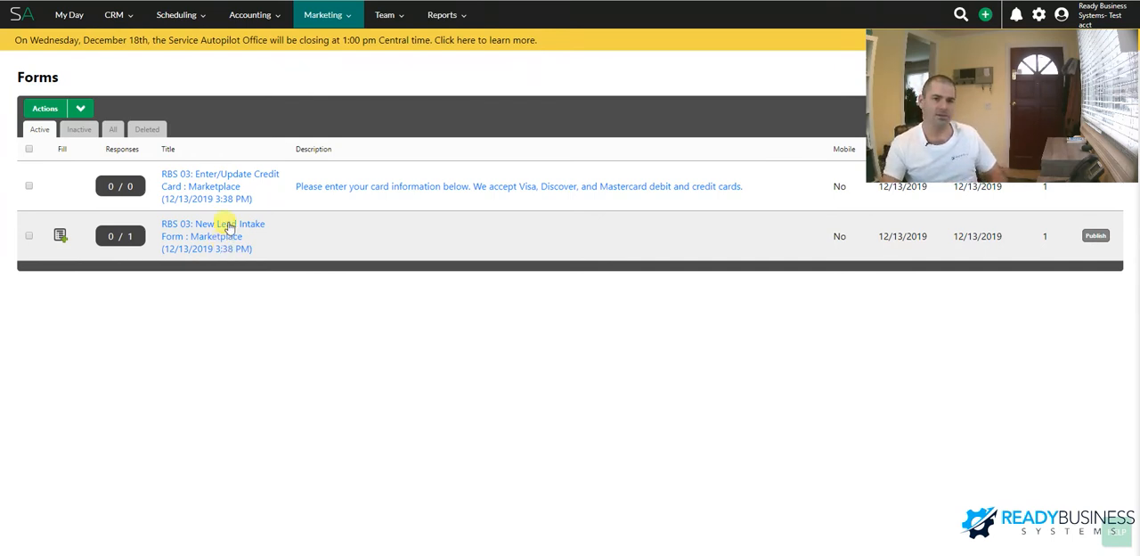
click(1095, 233)
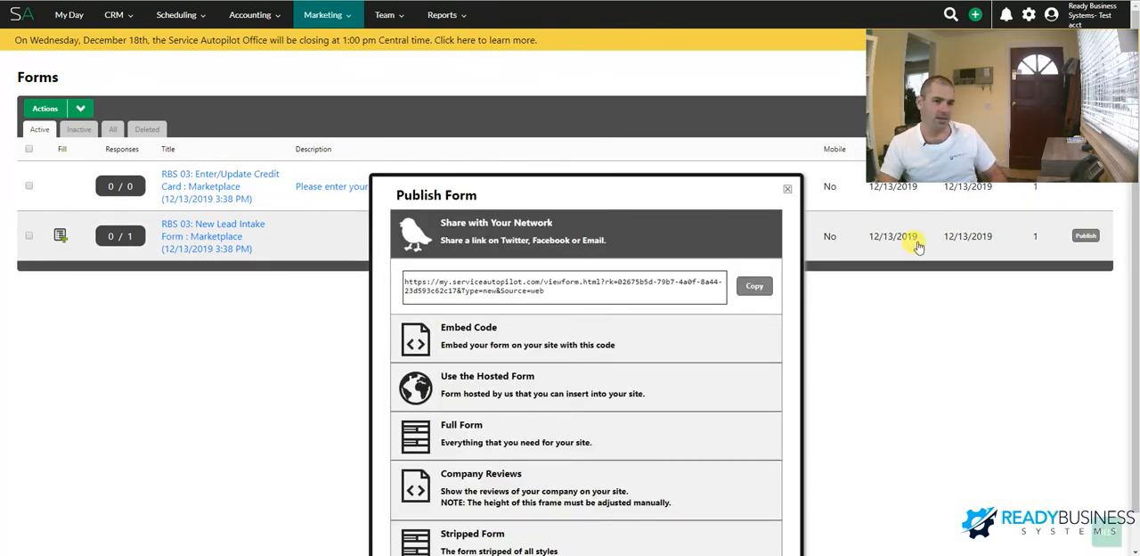
drag(588, 289, 401, 272)
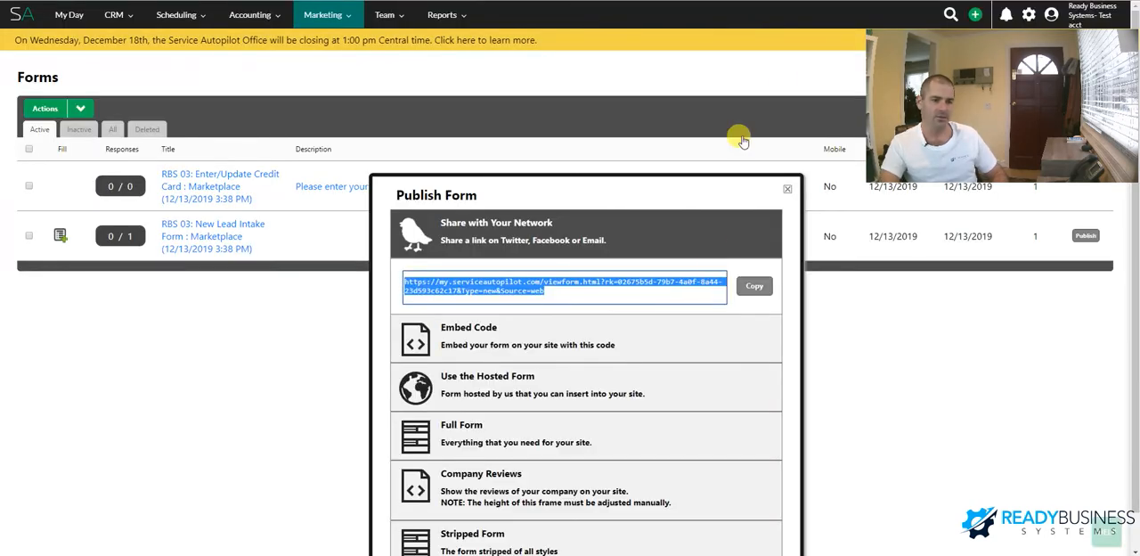
scroll(637, 364, down, 1)
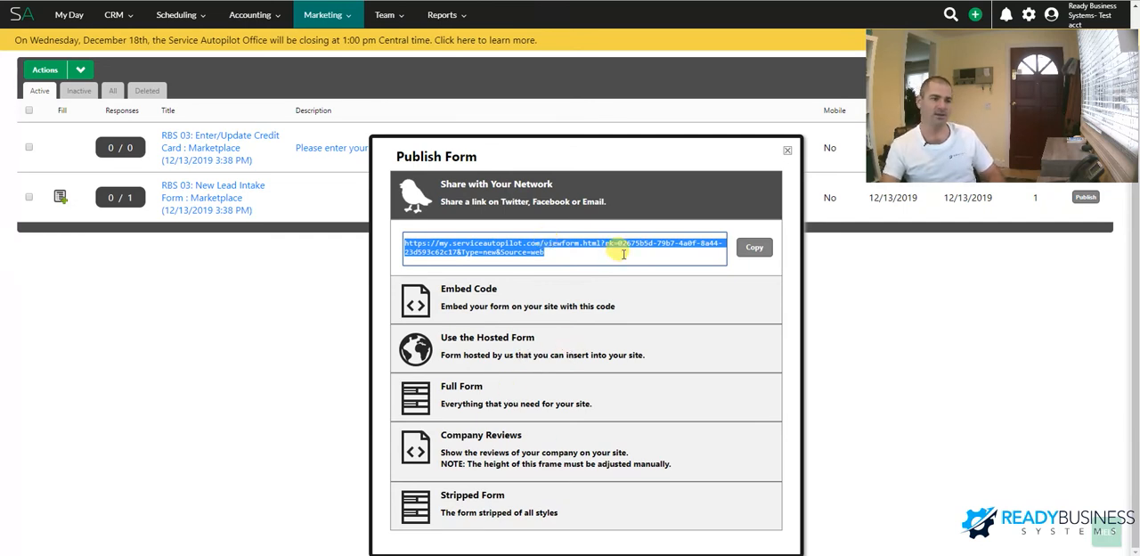
click(788, 154)
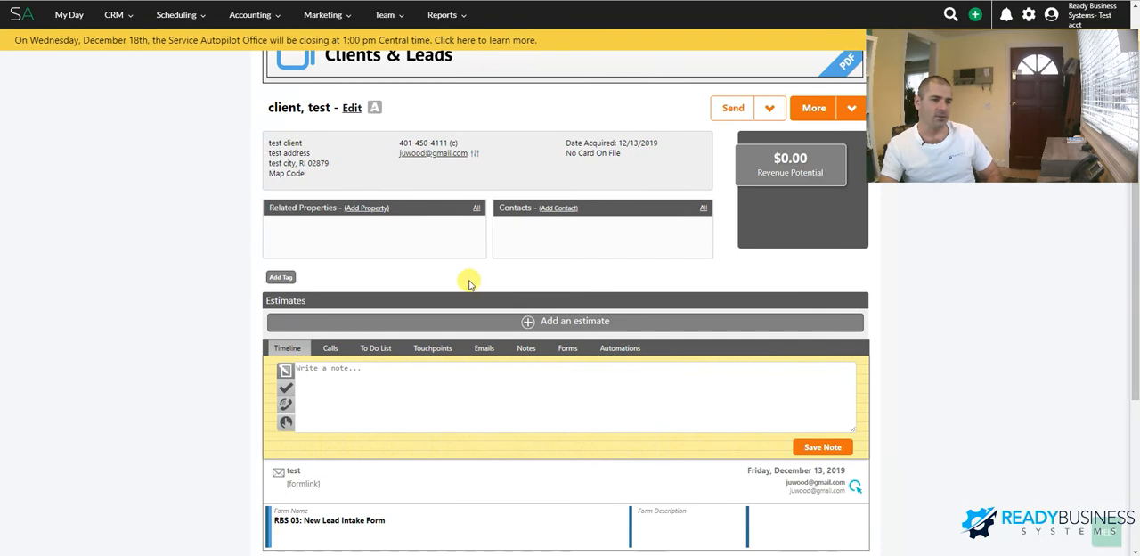
Start a new estimate for the test client using RBS: Estimate Document as its estimate document
click(556, 327)
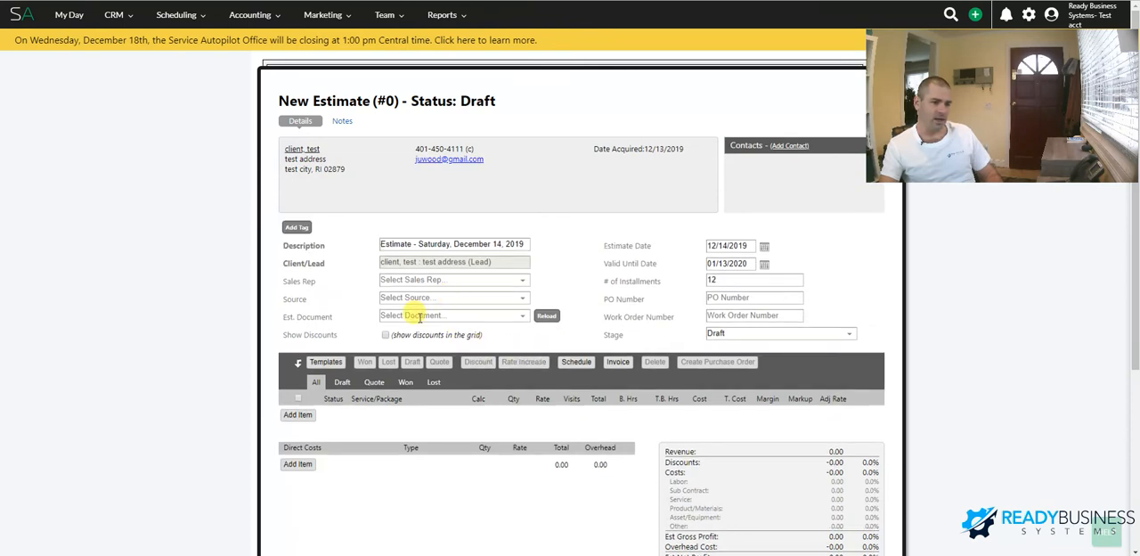
click(419, 318)
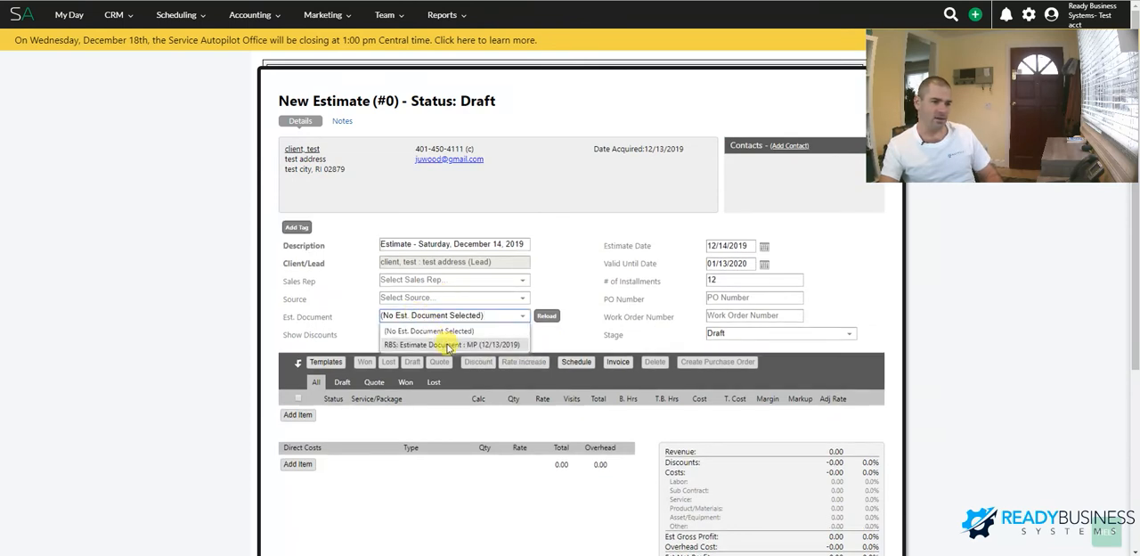
click(449, 345)
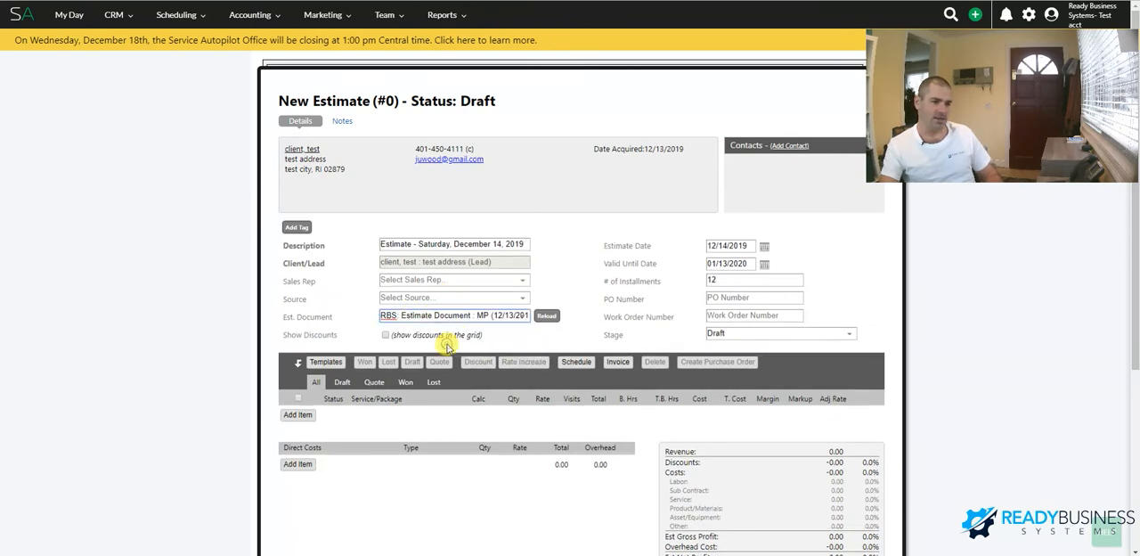
Add the Aeration & Overseeding service to the estimate and set its status to Quote
click(298, 414)
click(442, 446)
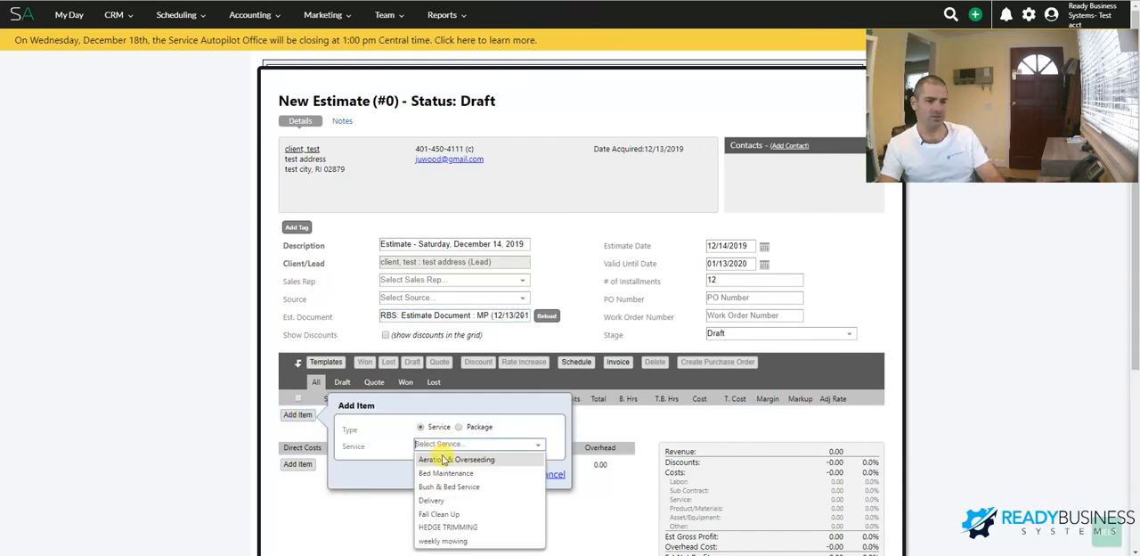
click(442, 455)
click(485, 474)
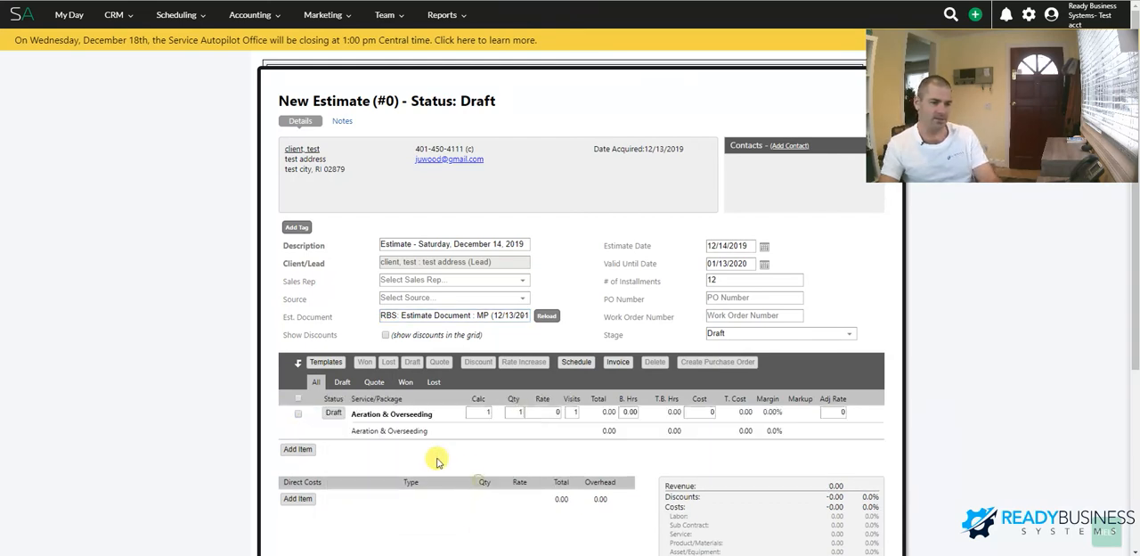
click(332, 414)
Save the new estimate and close it to return to the test client's record
scroll(504, 383, down, 3)
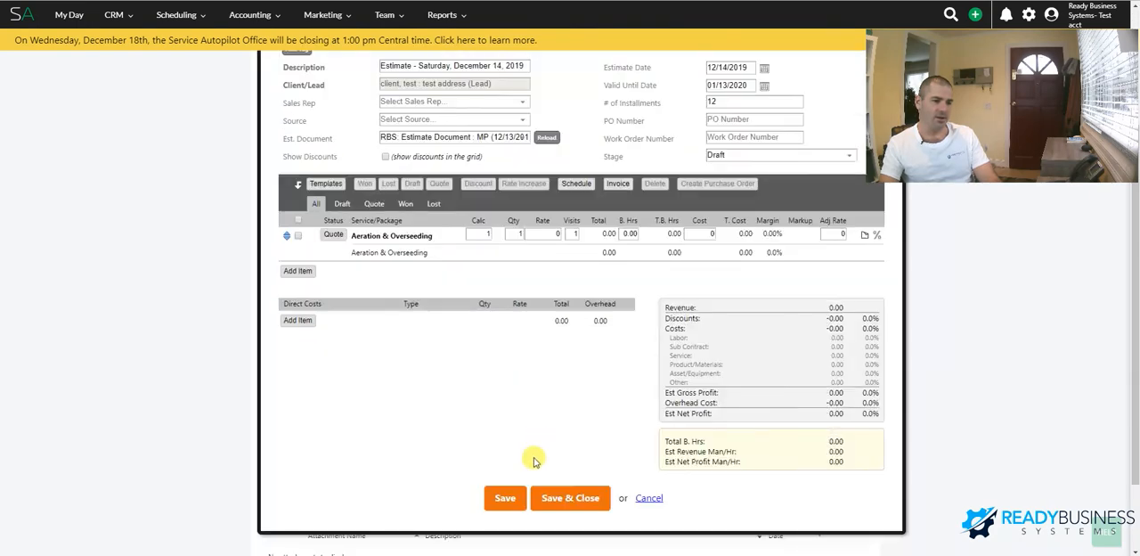
click(502, 496)
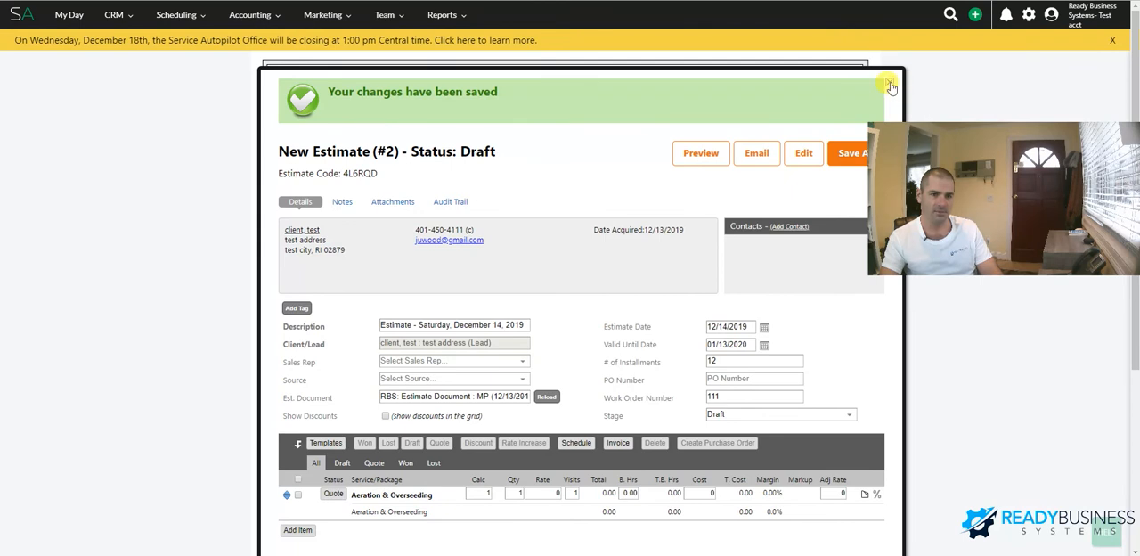
click(889, 82)
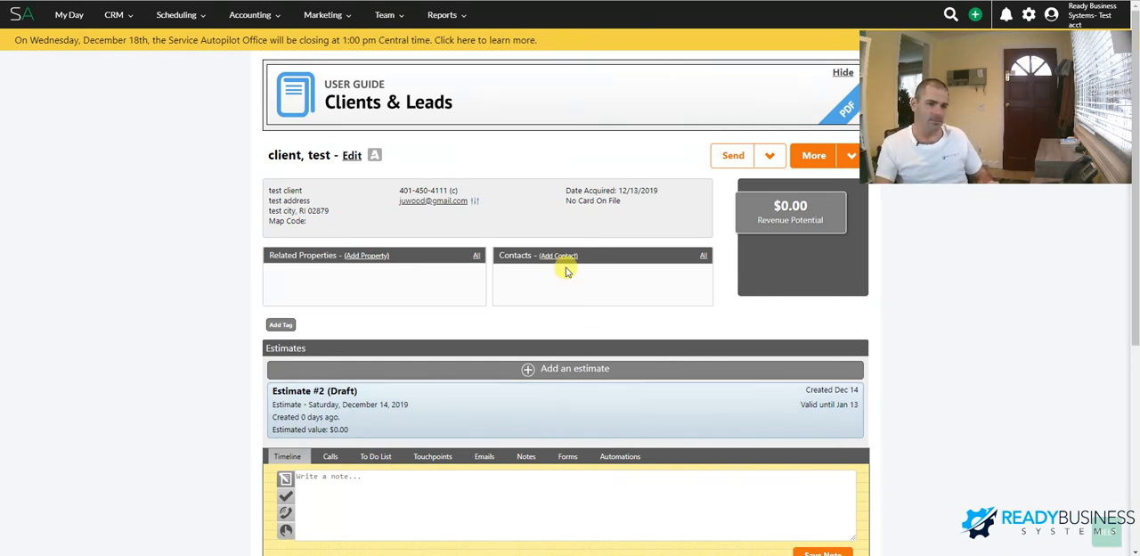
click(764, 157)
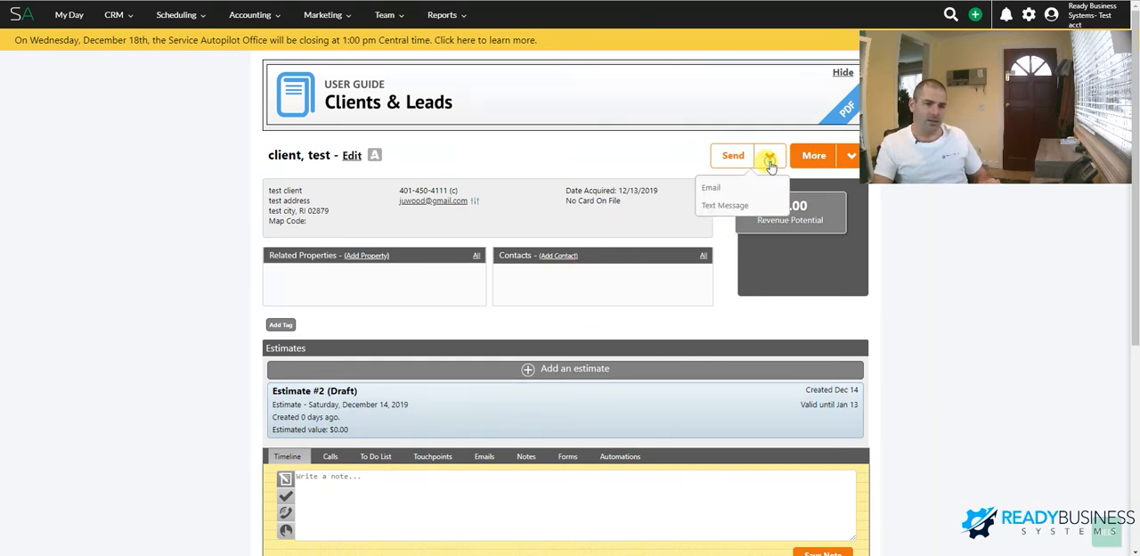
click(713, 188)
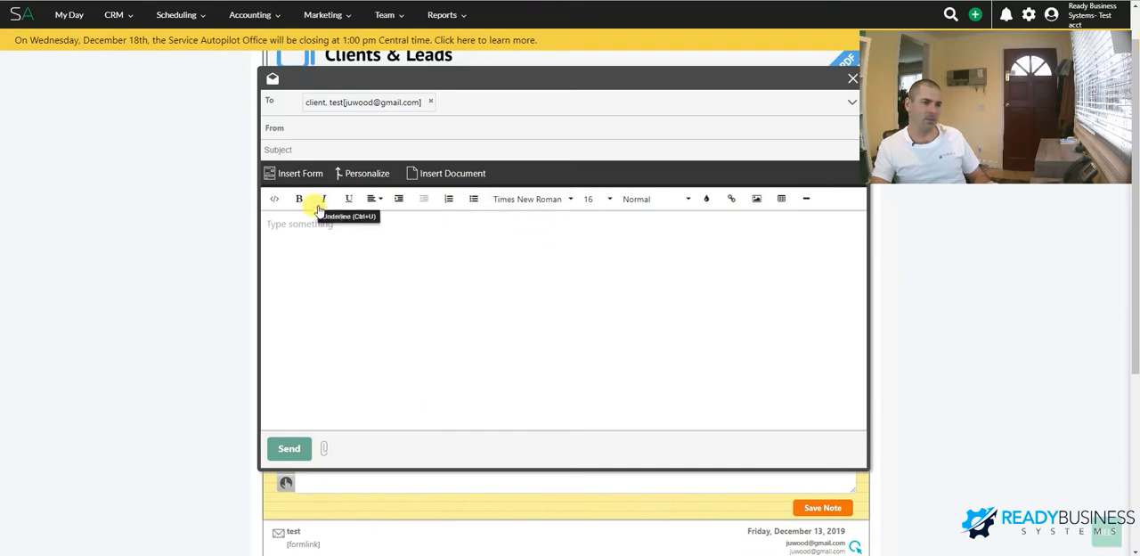
click(439, 171)
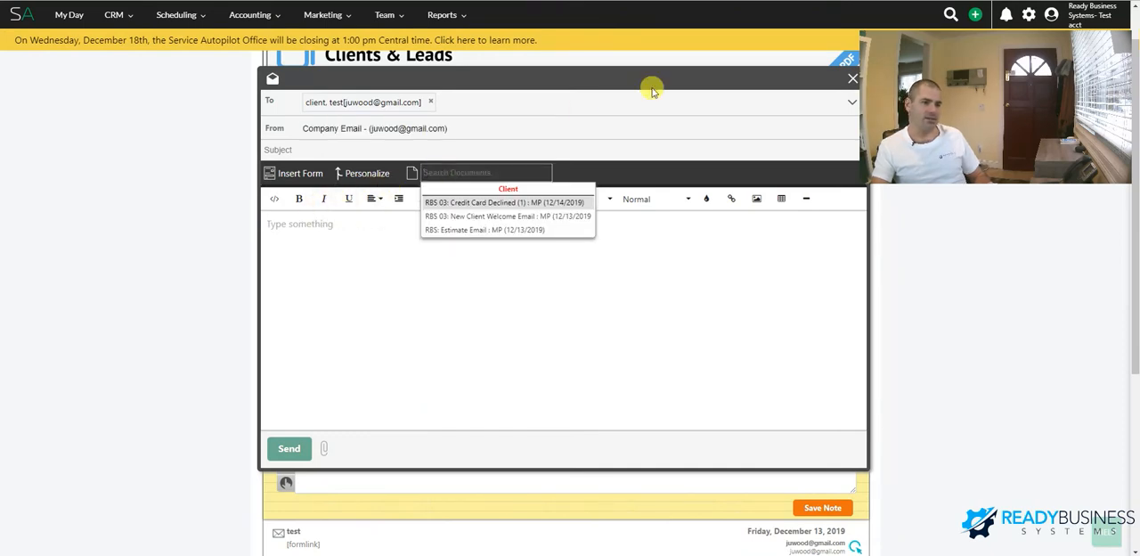
click(852, 79)
Draft an email to the test client from the RBS 03: New Client Welcome Email document with the RBS 03: Enter/Update Credit Card form and highlight its [formlink] tag
click(766, 110)
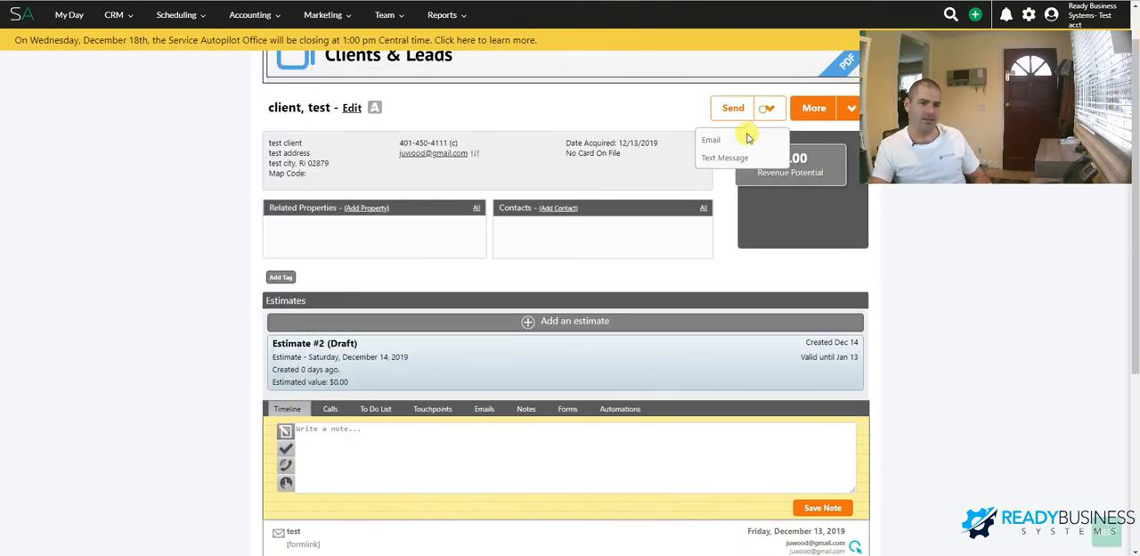
click(736, 132)
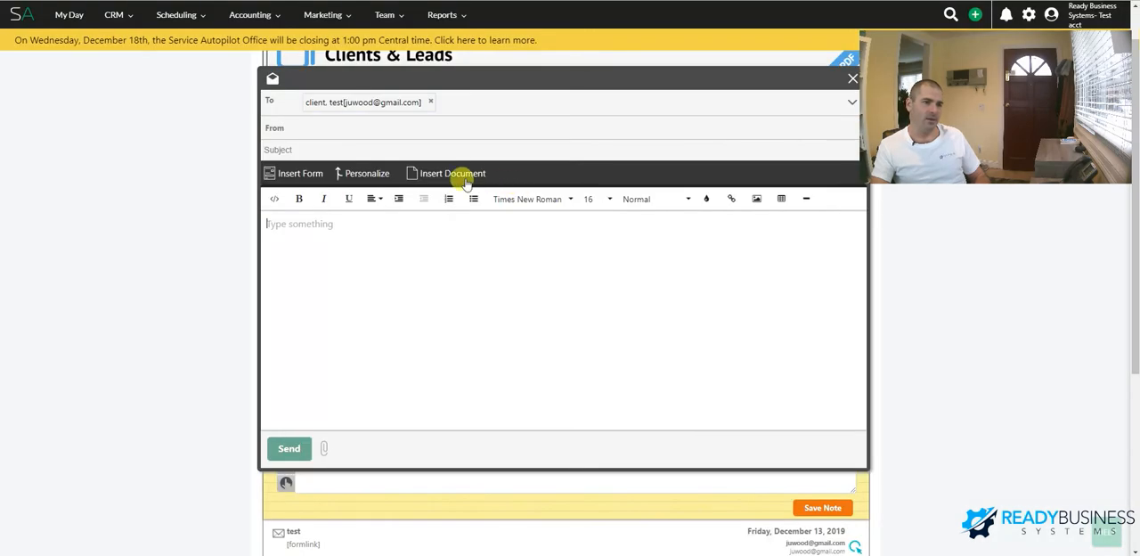
click(464, 179)
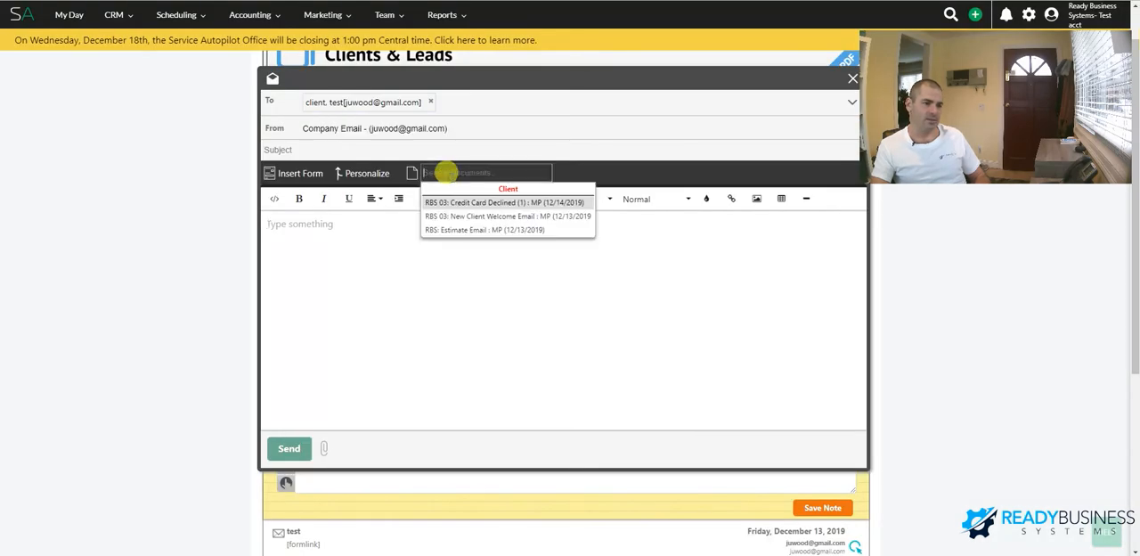
click(488, 217)
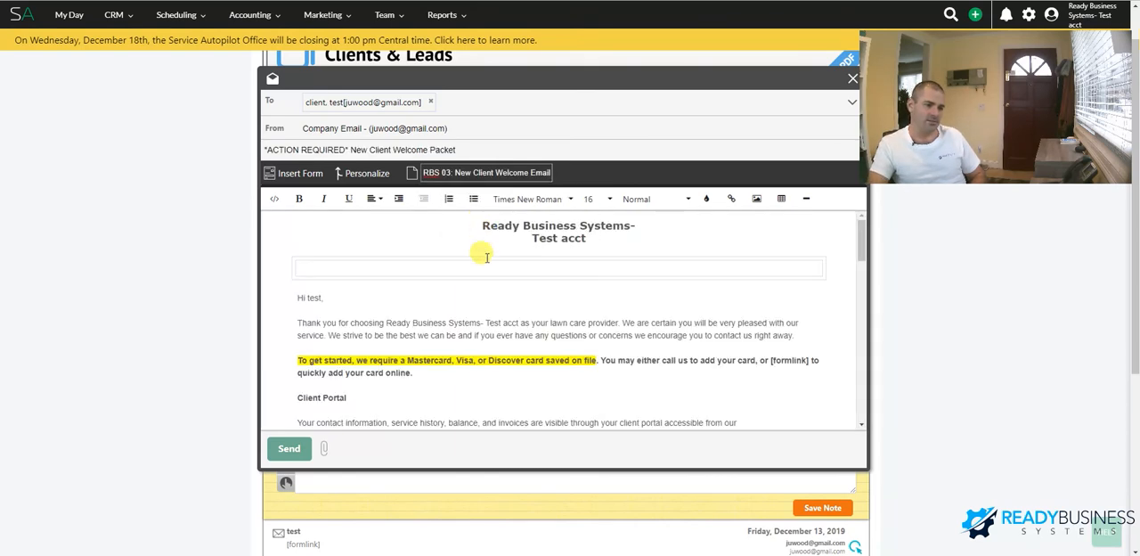
click(299, 173)
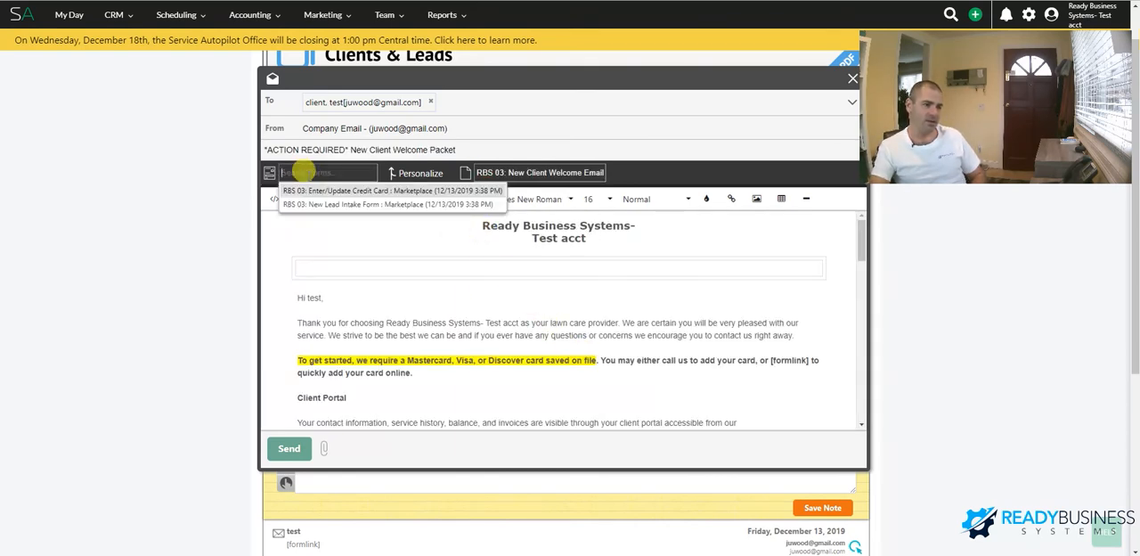
click(361, 191)
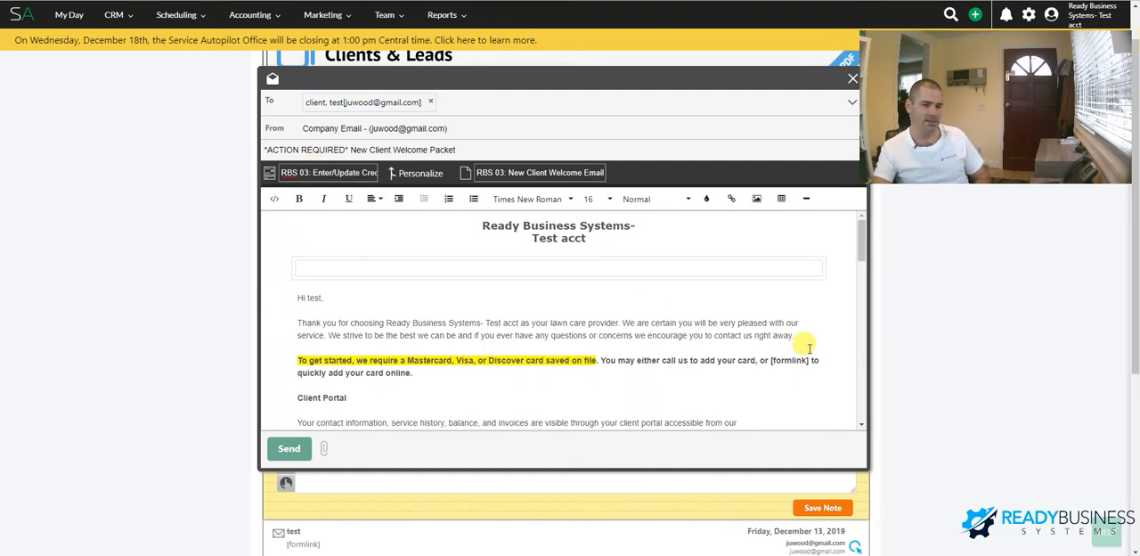
drag(770, 361, 809, 361)
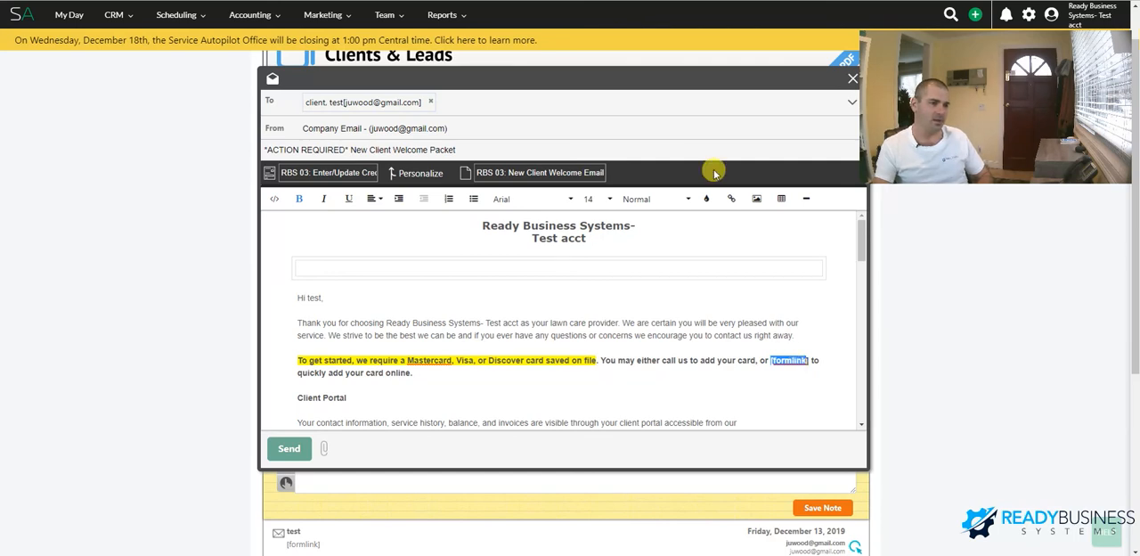
Replace the draft's content with the RBS 03: Credit Card Declined (1) document, reselect the Enter/Update Credit Card form, and close the email unsent
click(497, 172)
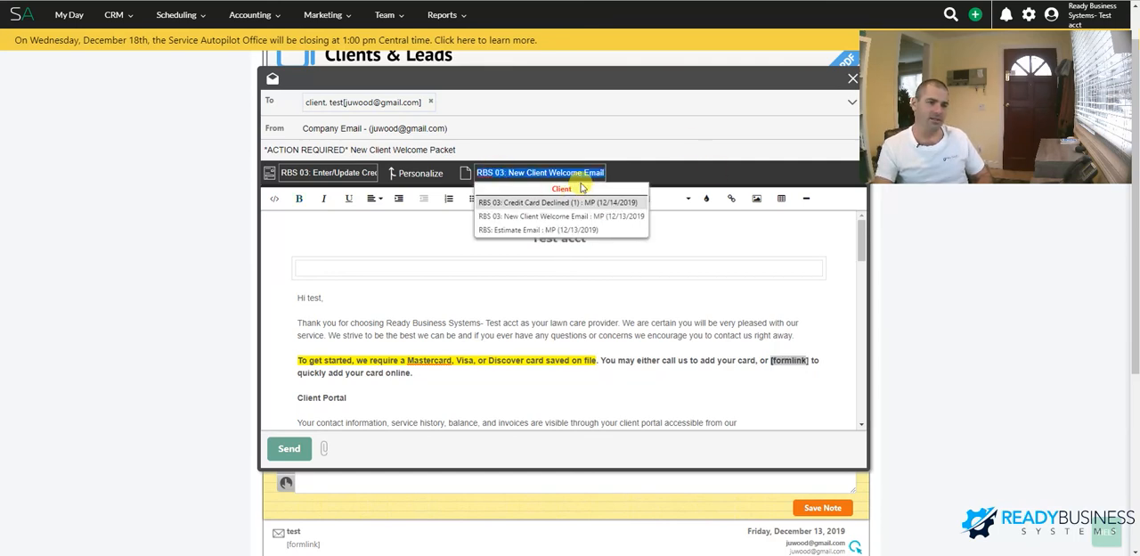
click(518, 203)
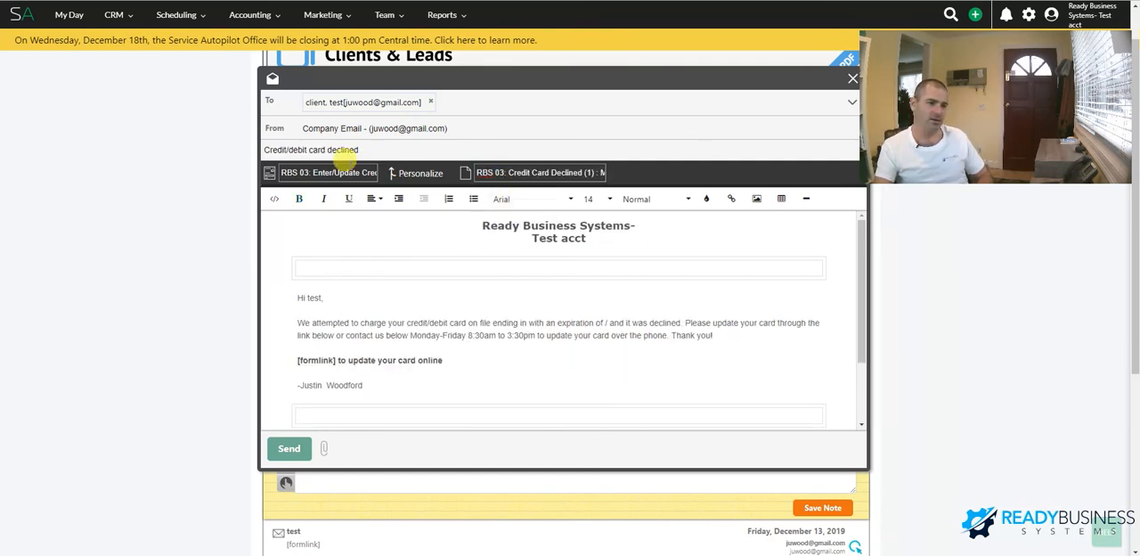
click(329, 172)
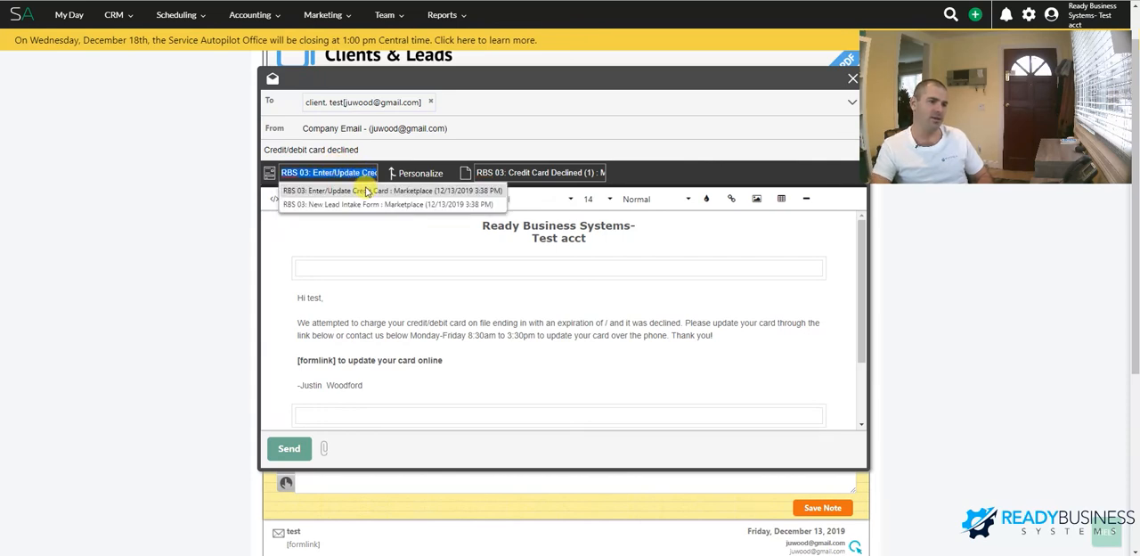
click(338, 191)
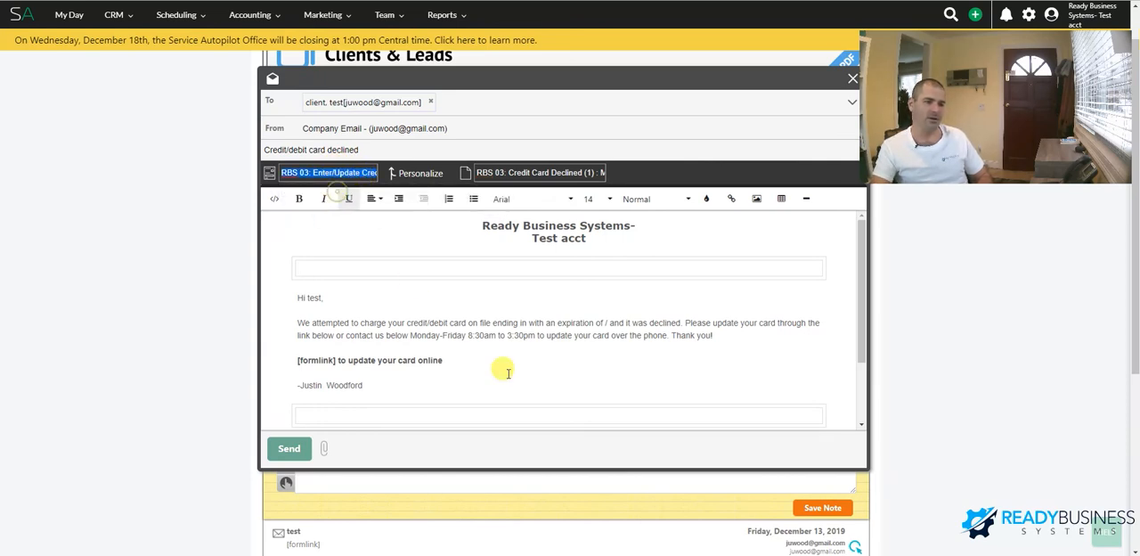
drag(294, 360, 331, 361)
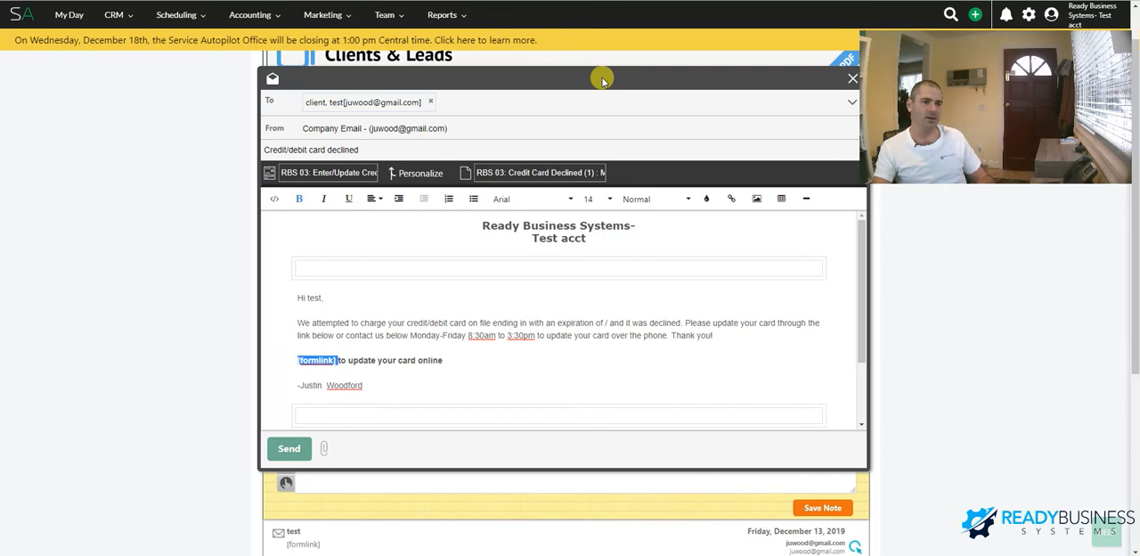
drag(603, 80, 545, 103)
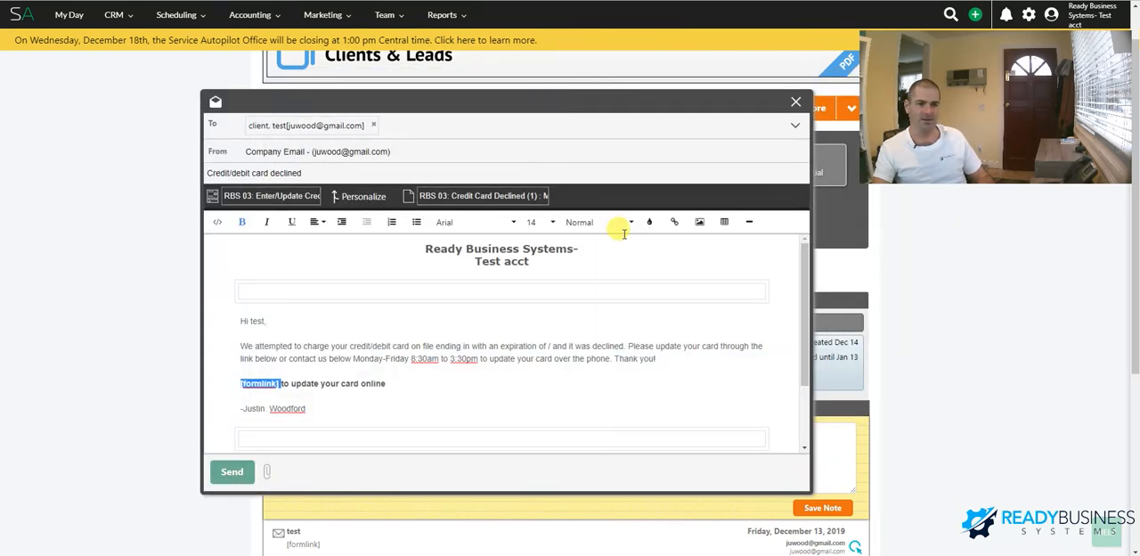
click(796, 103)
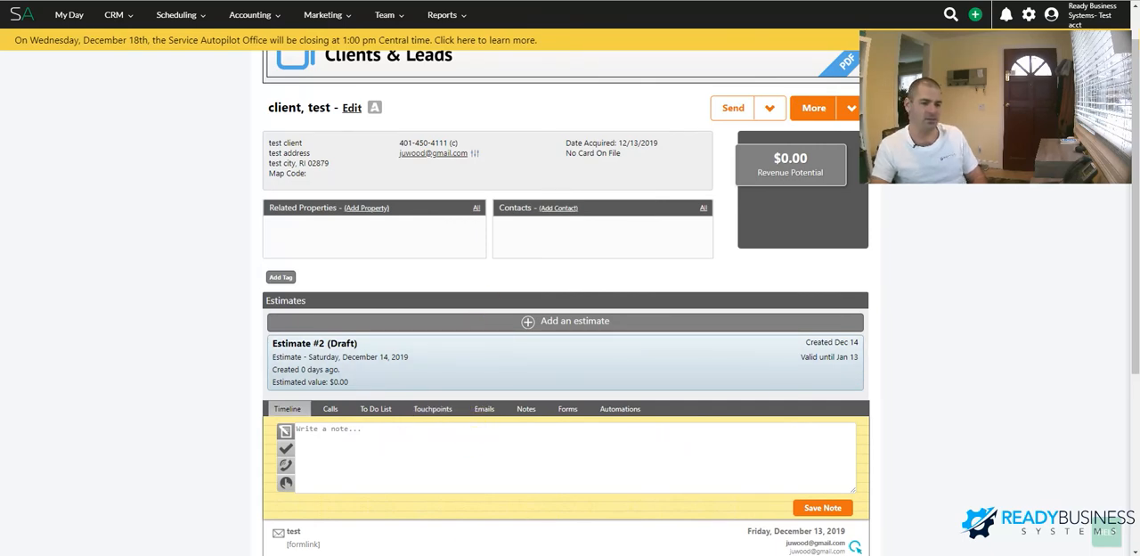
mouse_move(424, 552)
click(520, 527)
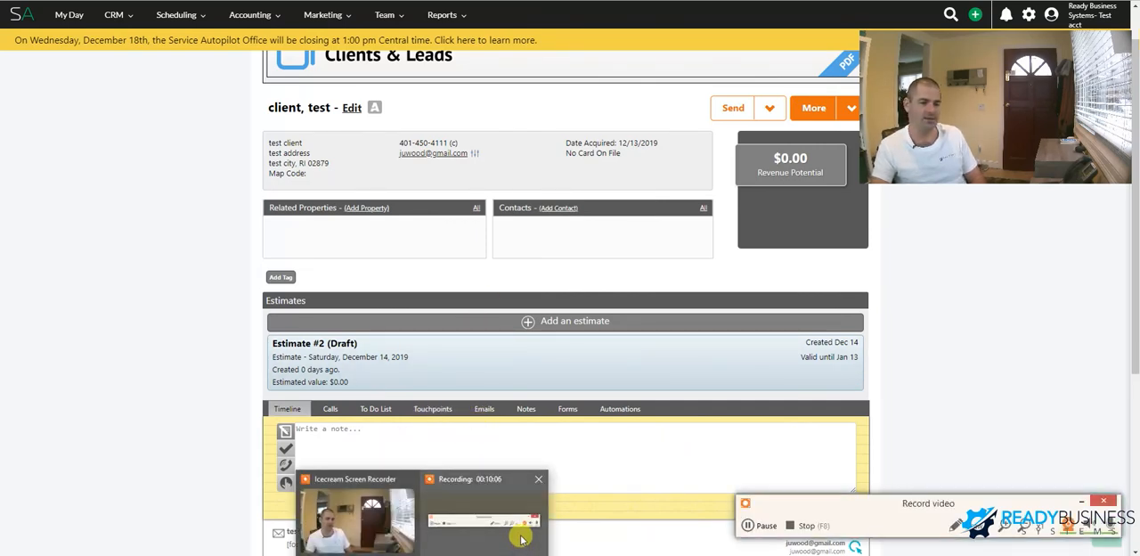